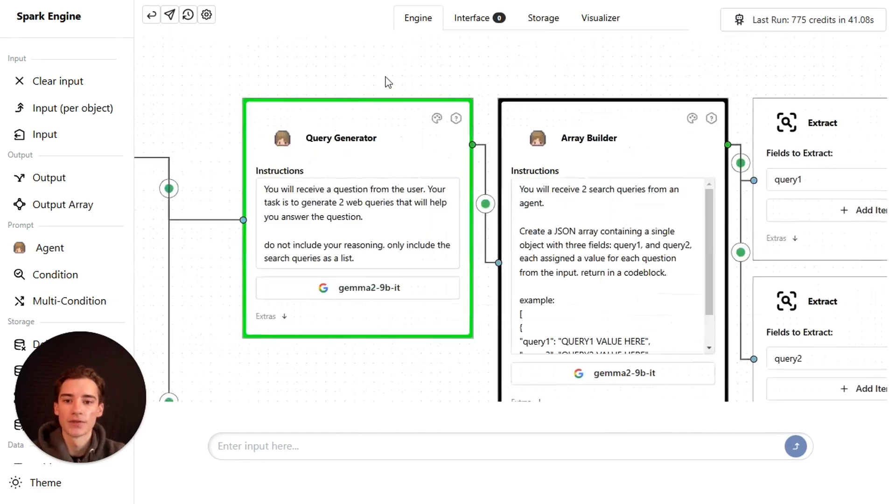
- Examine the workflow from the Input and Query Generator nodes through the Extract and Web Search nodes to the Q + R merges
scroll(434, 107, left, 3)
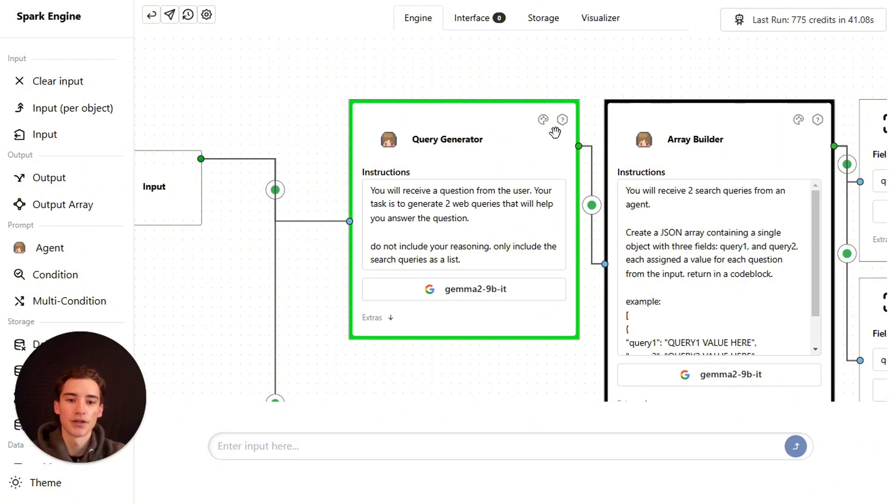
scroll(616, 173, down, 5)
scroll(733, 107, right, 10)
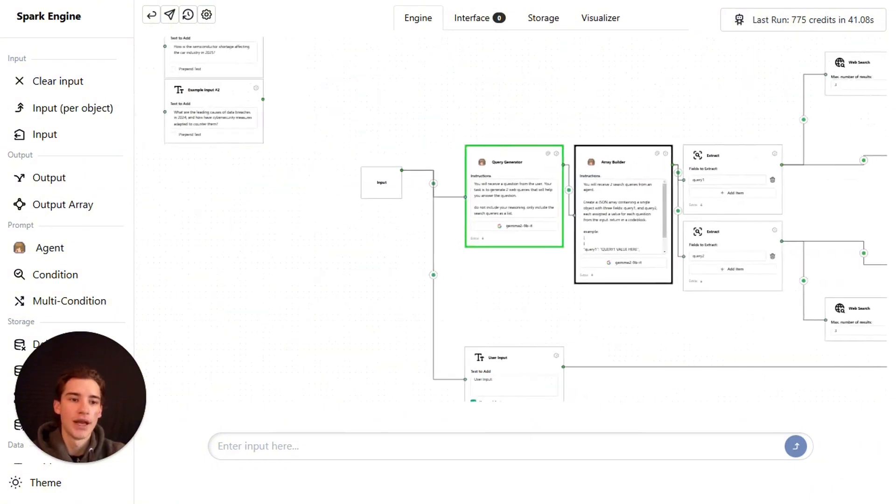
scroll(653, 149, right, 5)
scroll(580, 210, up, 5)
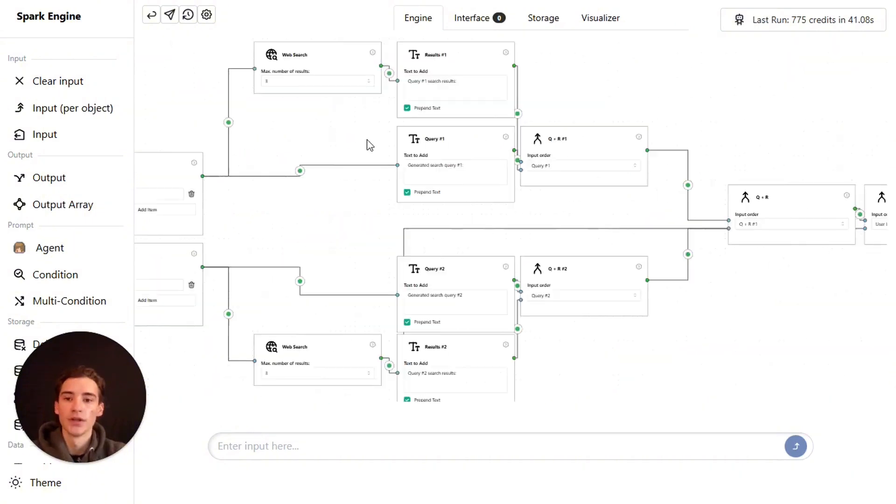
drag(368, 144, 463, 149)
- Review the workflow's generated output for the semiconductor shortage question in the interface view
click(474, 23)
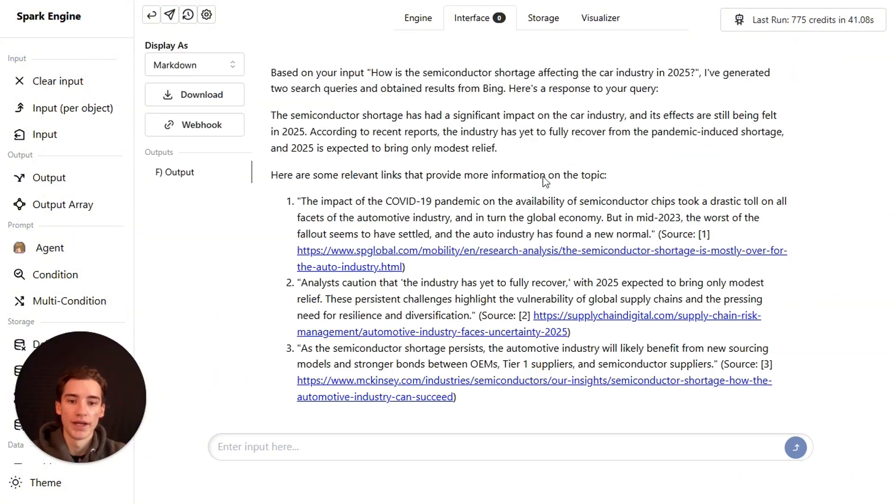
scroll(547, 224, down, 3)
scroll(446, 224, up, 2)
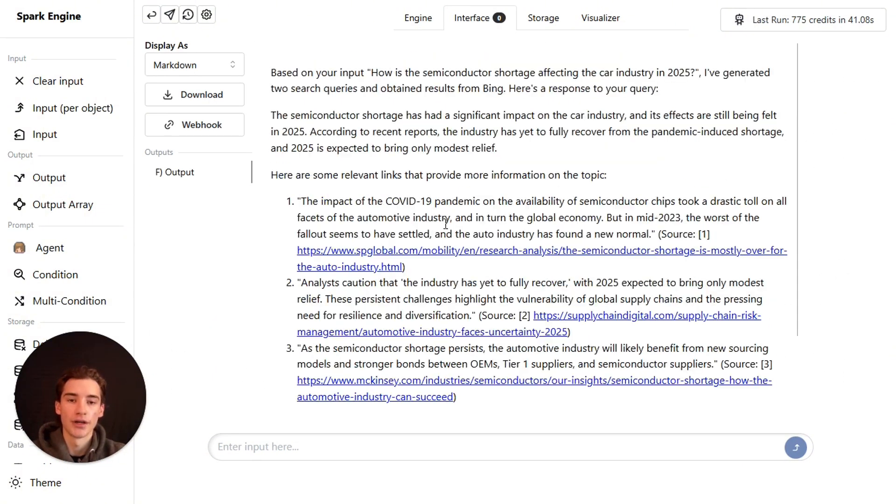
click(259, 439)
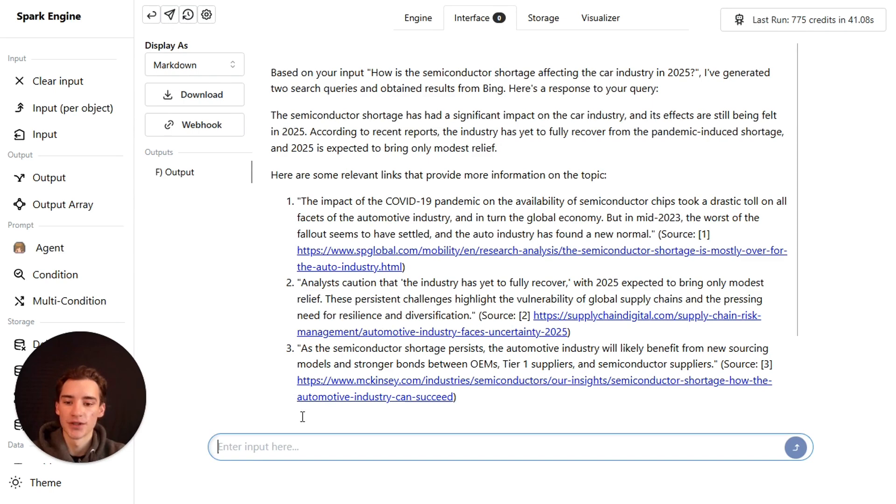
click(494, 161)
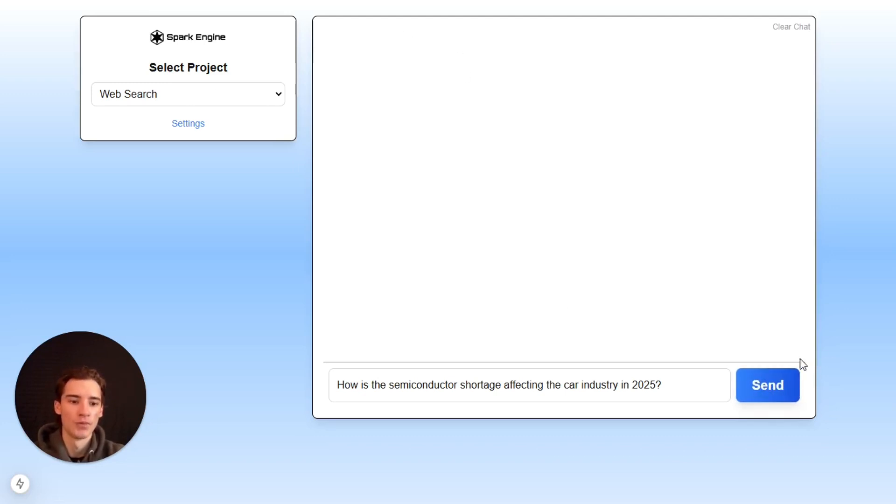
- In the web chat page, send "How is the semiconductor shortage affecting the car industry in 2025?" to the Web Search project
click(679, 391)
click(811, 314)
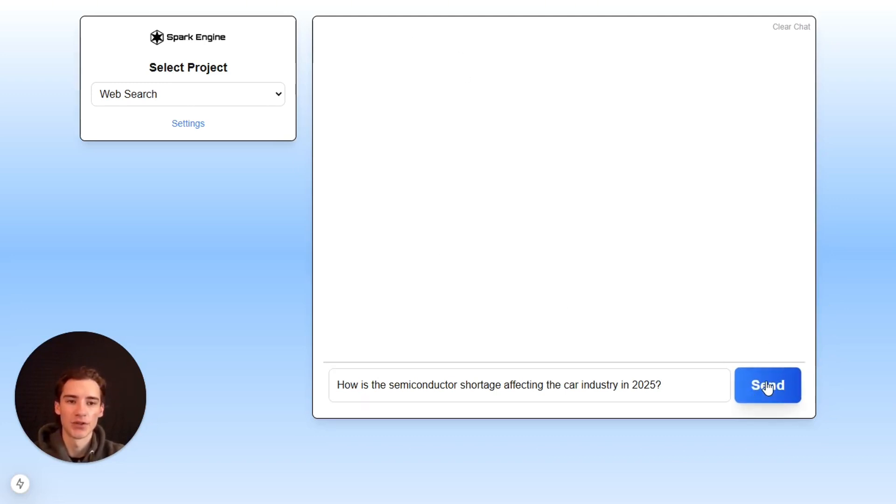
click(767, 386)
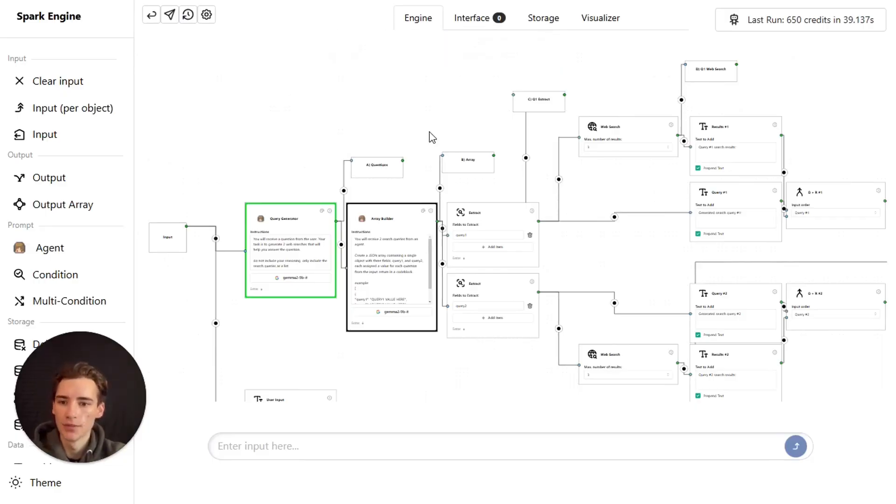
- Examine the overall canvas layout and the two standalone Web Search example flows above the main workflow
scroll(437, 129, down, 4)
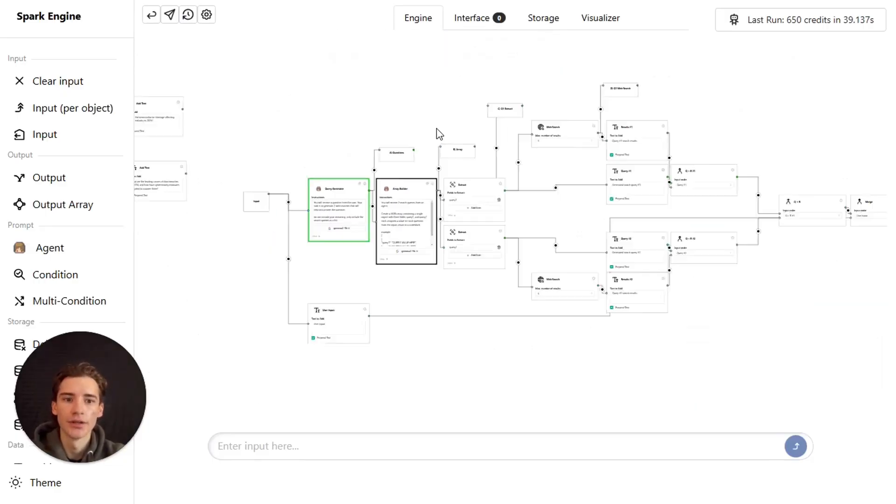
drag(517, 86, 508, 347)
drag(429, 254, 453, 163)
drag(414, 231, 423, 140)
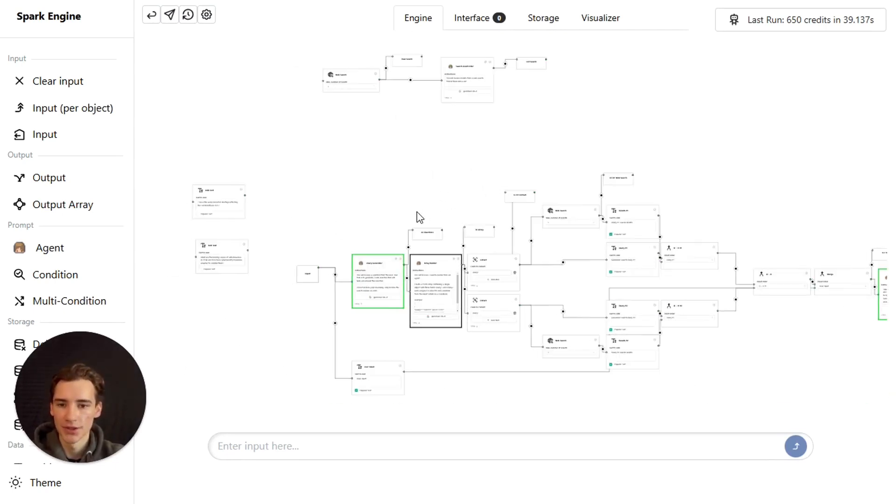
mouse_move(444, 203)
mouse_down()
mouse_move(408, 117)
mouse_move(404, 131)
mouse_move(424, 140)
mouse_move(468, 270)
mouse_move(438, 304)
mouse_up()
scroll(424, 141, up, 3)
scroll(406, 181, up, 6)
drag(362, 181, 566, 236)
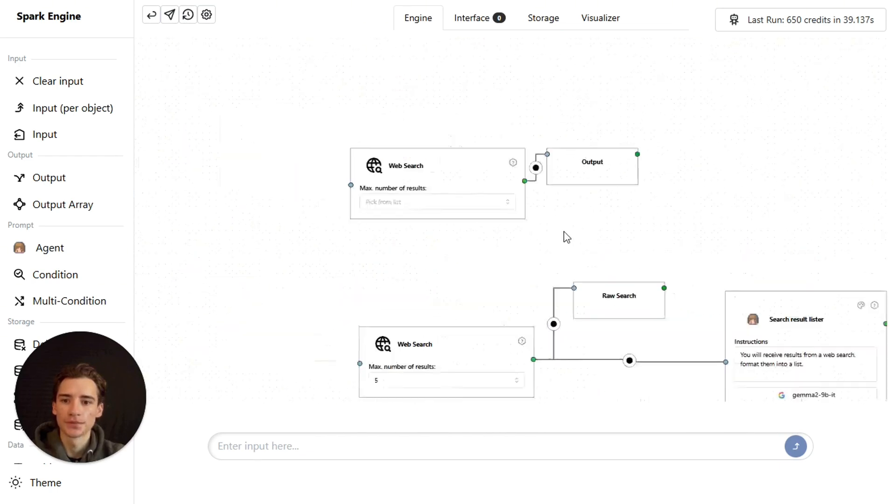
scroll(375, 257, up, 1)
drag(127, 372, 828, 366)
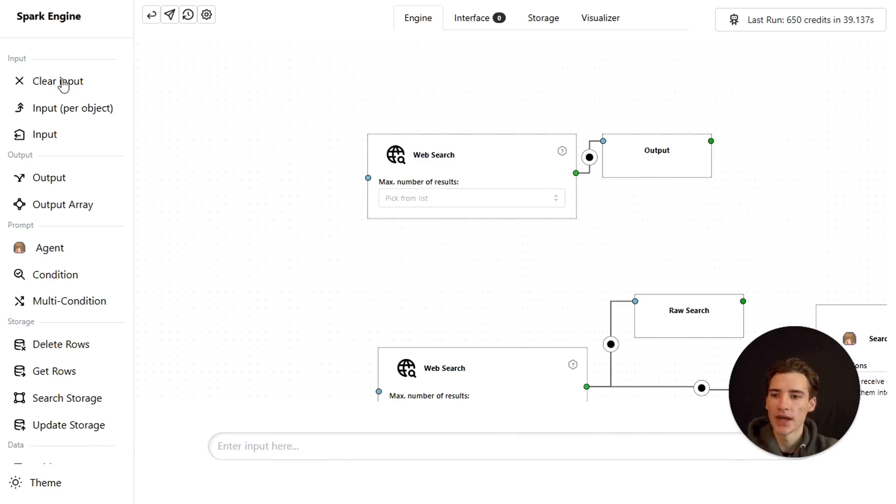
- Disconnect the Input node from the Query Generator and User Input nodes in the main workflow
scroll(85, 198, down, 1)
scroll(78, 186, up, 1)
drag(250, 273, 352, 152)
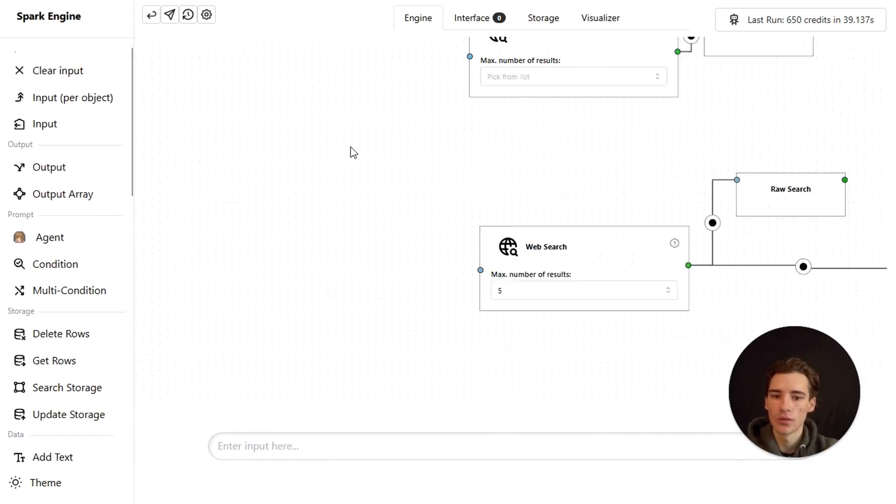
scroll(351, 266, down, 2)
drag(349, 313, 359, 159)
scroll(342, 254, down, 5)
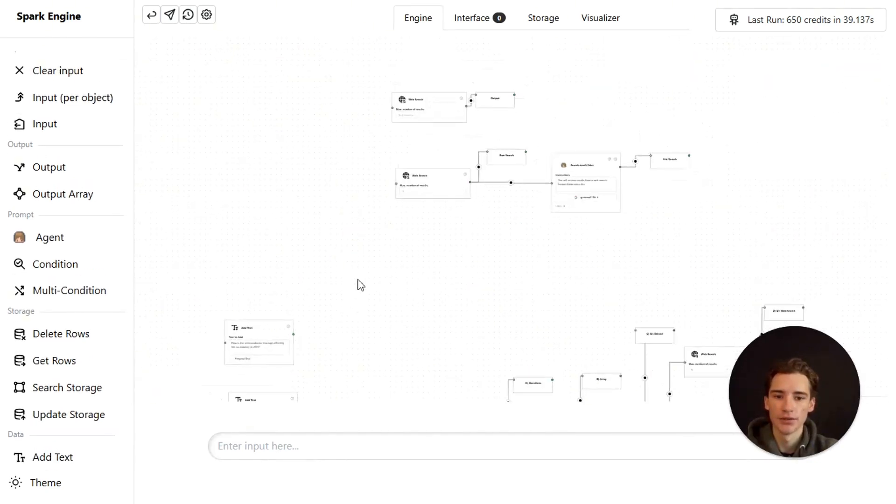
drag(357, 282, 363, 252)
drag(434, 377, 416, 278)
scroll(412, 327, up, 3)
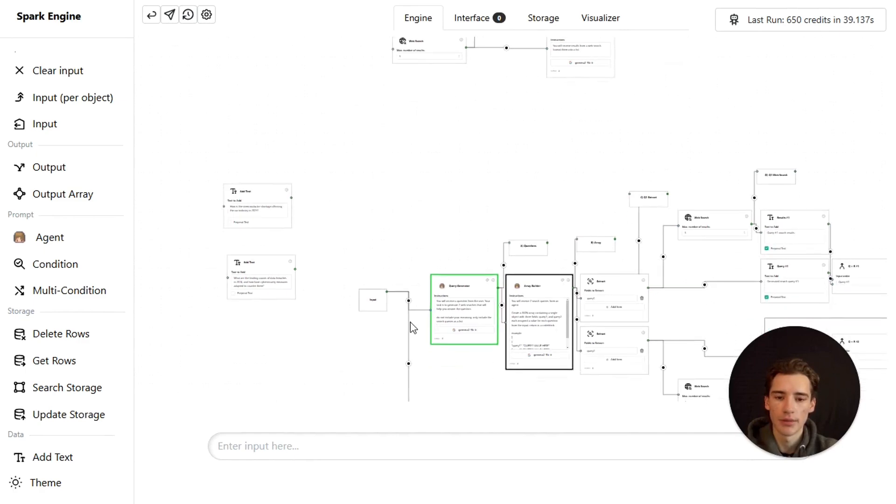
drag(420, 317, 404, 274)
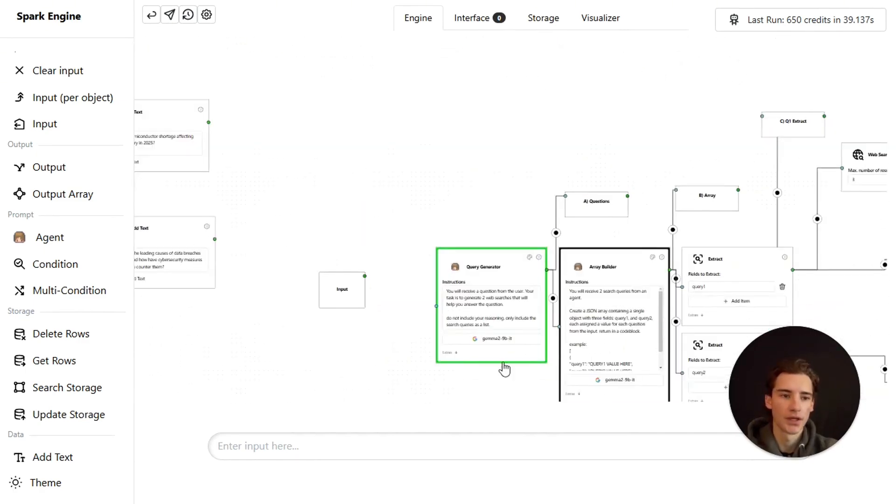
- Move the Input node up beside the topmost Web Search node, on its input side
scroll(352, 226, down, 3)
drag(352, 152, 358, 282)
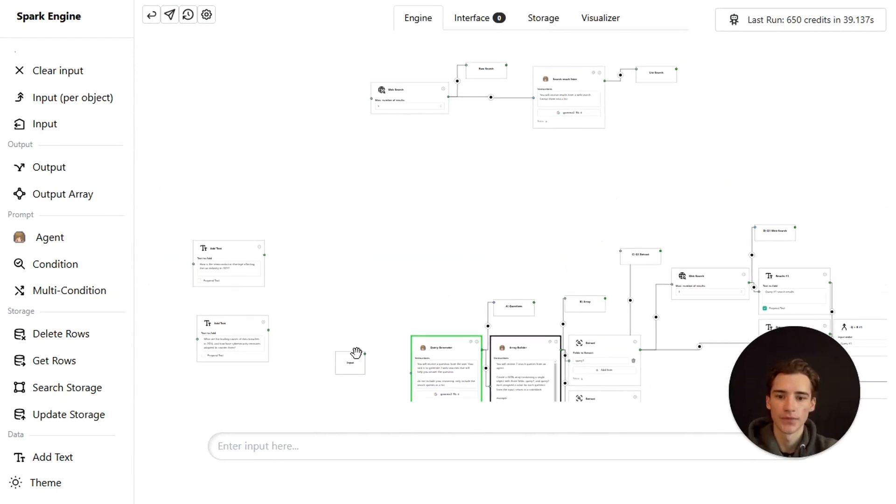
drag(342, 155, 326, 53)
drag(382, 55, 368, 250)
scroll(370, 255, up, 5)
drag(294, 245, 288, 145)
scroll(328, 164, up, 3)
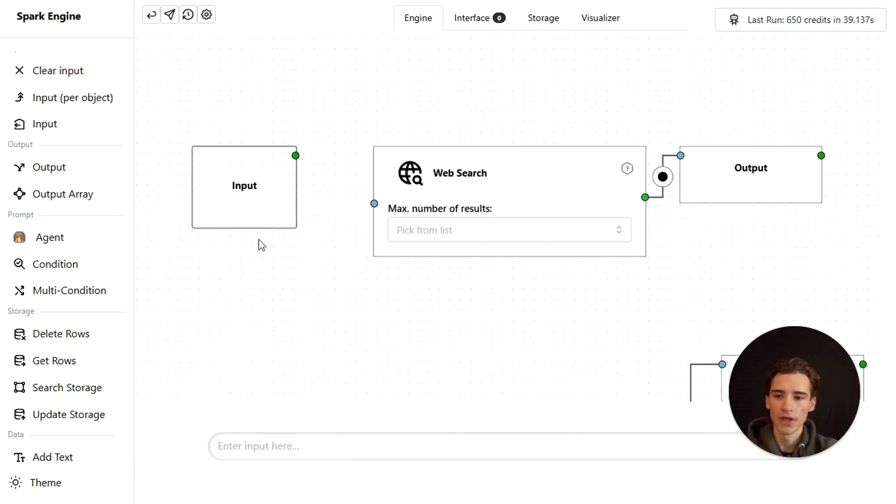
- Add an extra Web Search node above the existing one and delete it again
scroll(260, 244, down, 2)
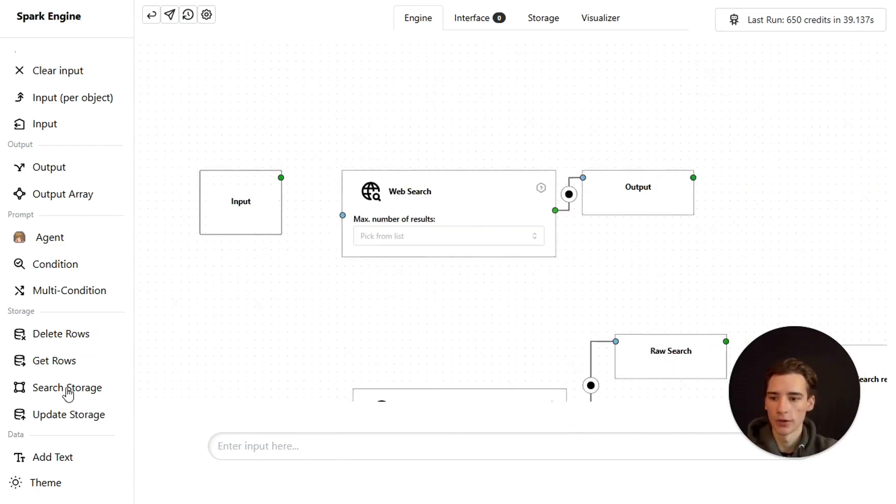
scroll(65, 393, down, 7)
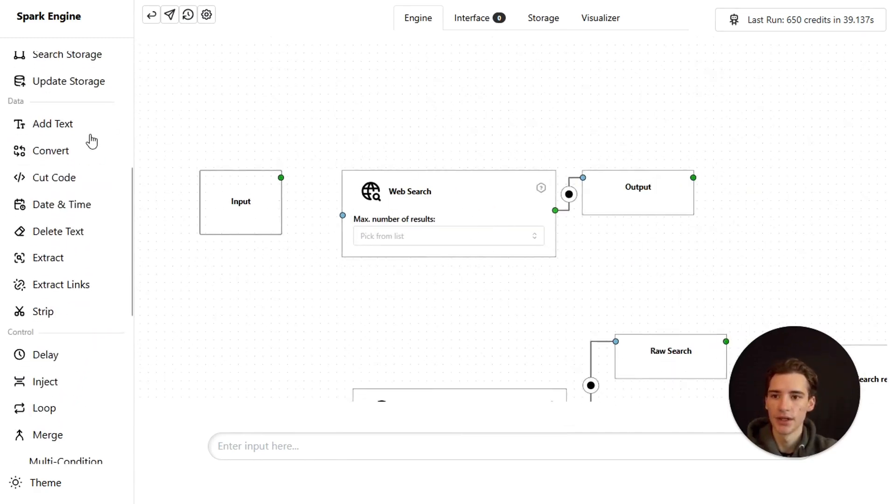
scroll(91, 141, up, 7)
scroll(80, 367, down, 4)
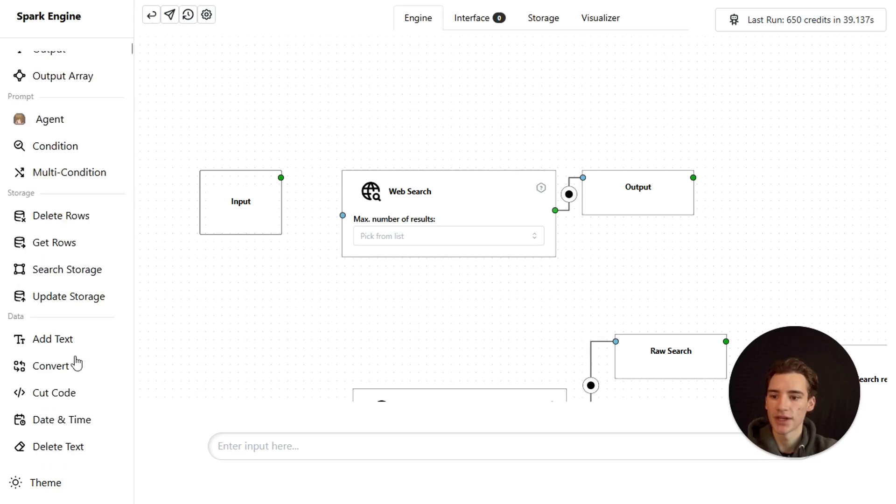
scroll(77, 400, down, 8)
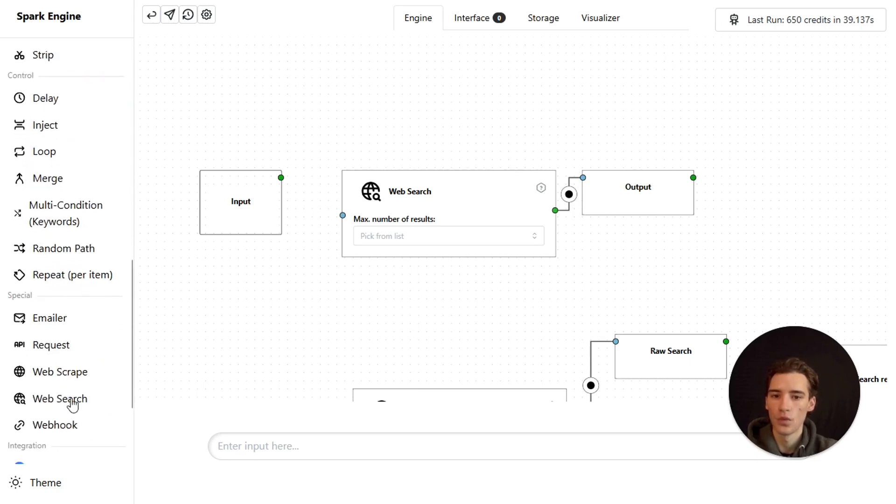
drag(70, 400, 426, 102)
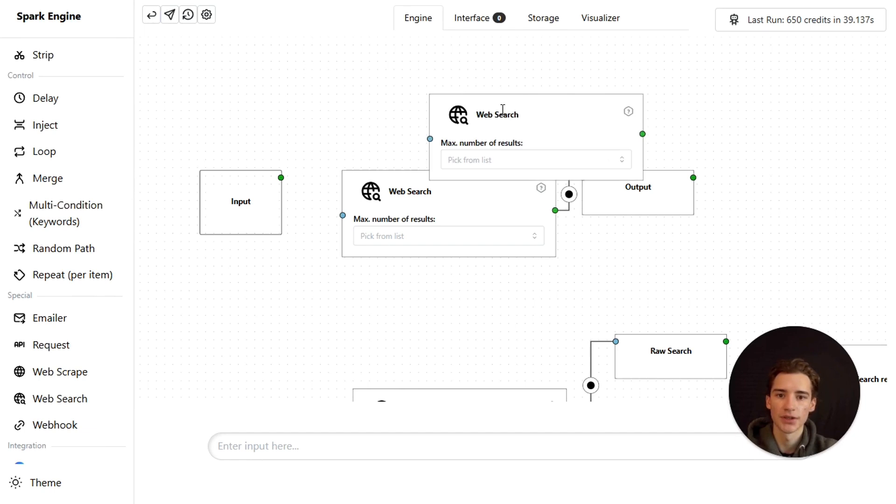
drag(514, 94, 417, 71)
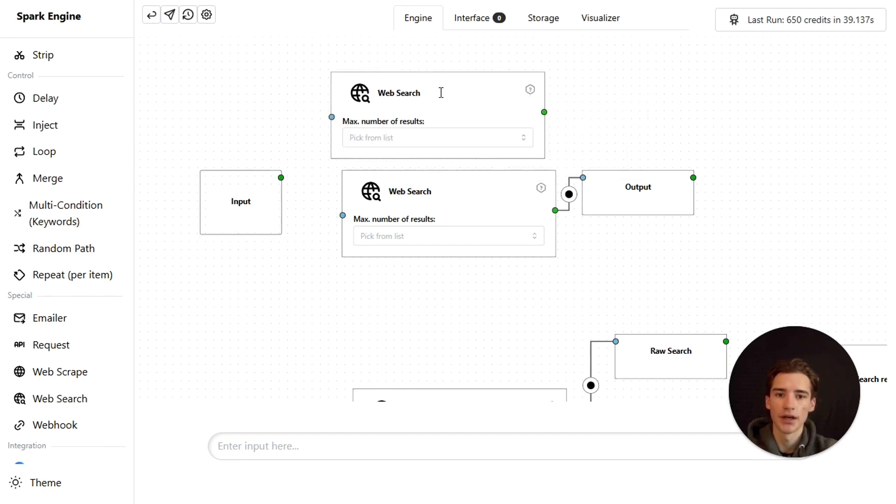
right_click(421, 82)
click(306, 105)
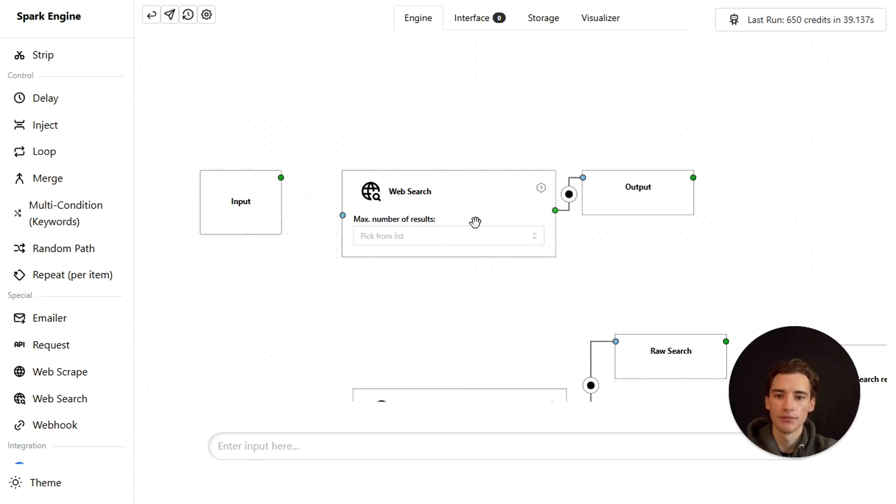
- Connect the Input node to the top Web Search node, and remove and recreate the link from Web Search to Output
click(569, 194)
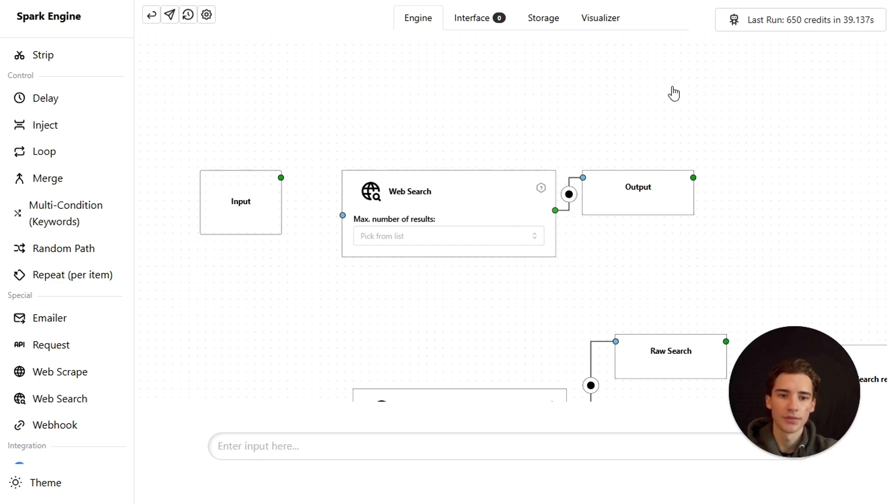
drag(319, 139, 272, 132)
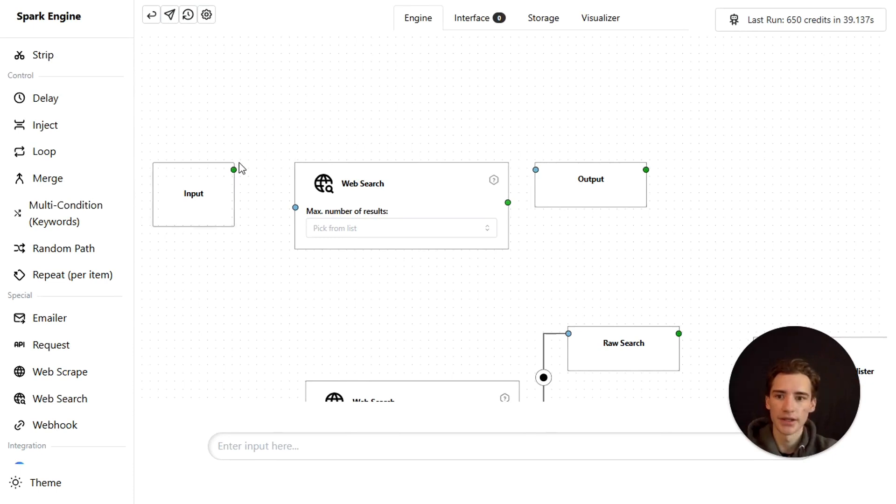
drag(234, 170, 294, 209)
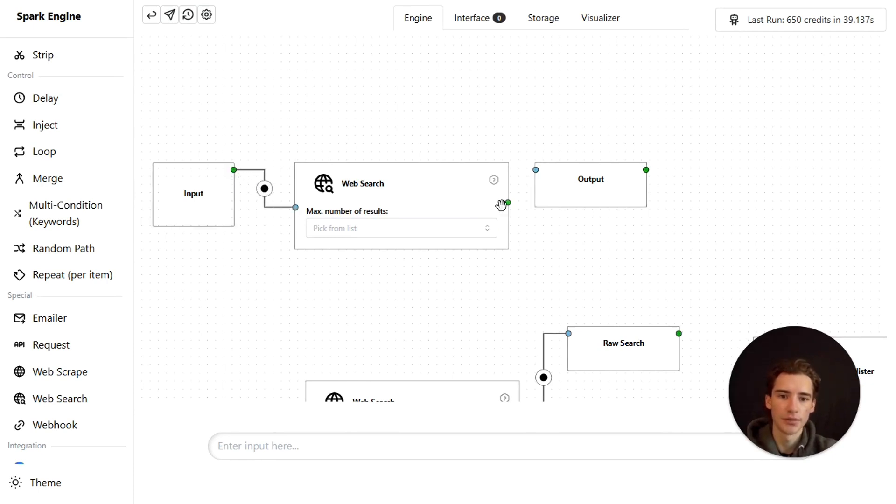
drag(508, 203, 536, 170)
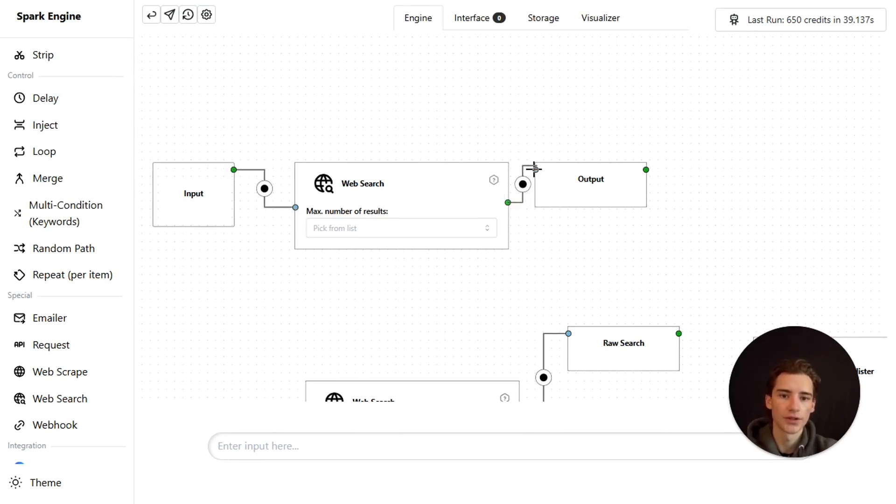
- Set the top Web Search node's maximum number of results to 3
drag(457, 137, 478, 135)
click(427, 239)
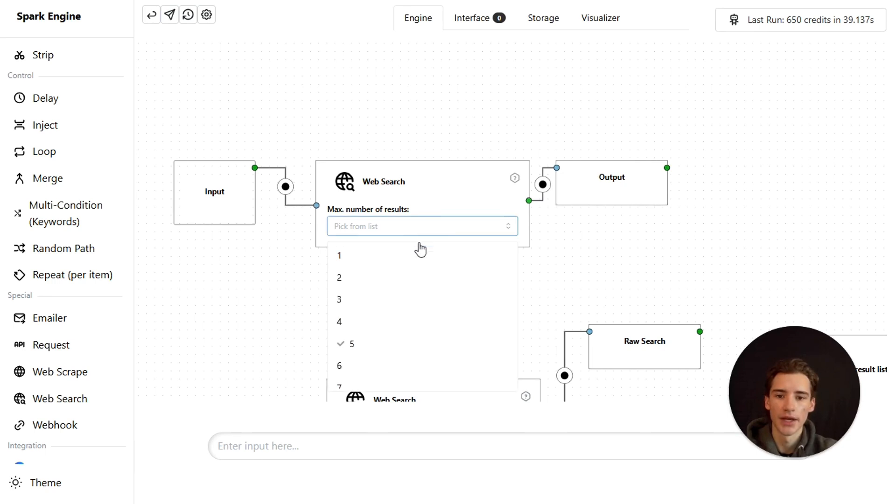
scroll(374, 317, down, 2)
scroll(366, 306, up, 2)
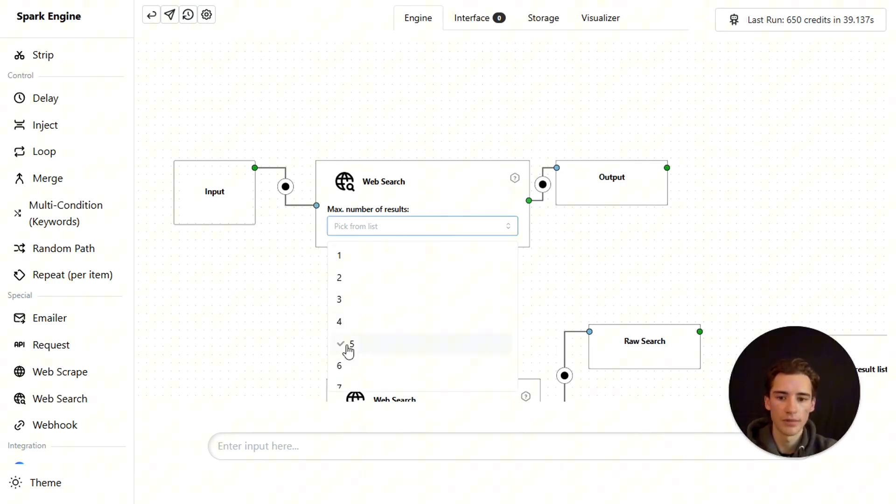
click(361, 300)
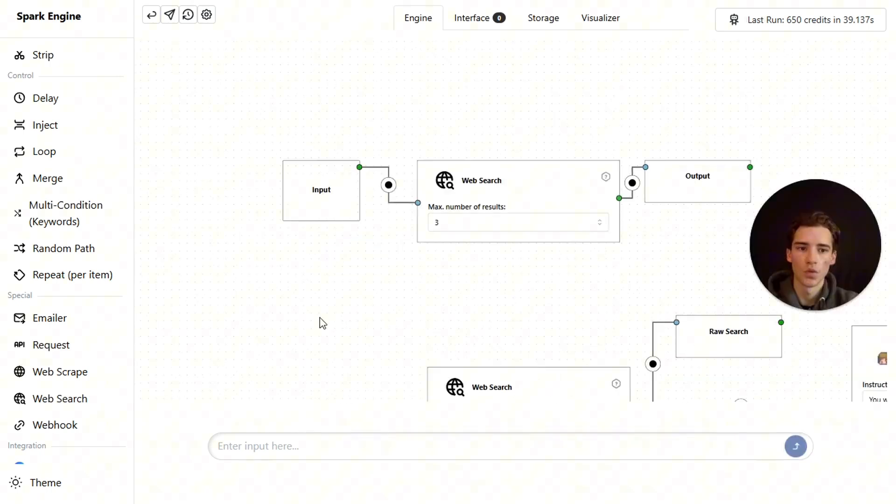
- Copy the question "How is the semiconductor shortage affecting the car industry in 2025?" from the Add Text node below the search flows
drag(320, 318, 460, 189)
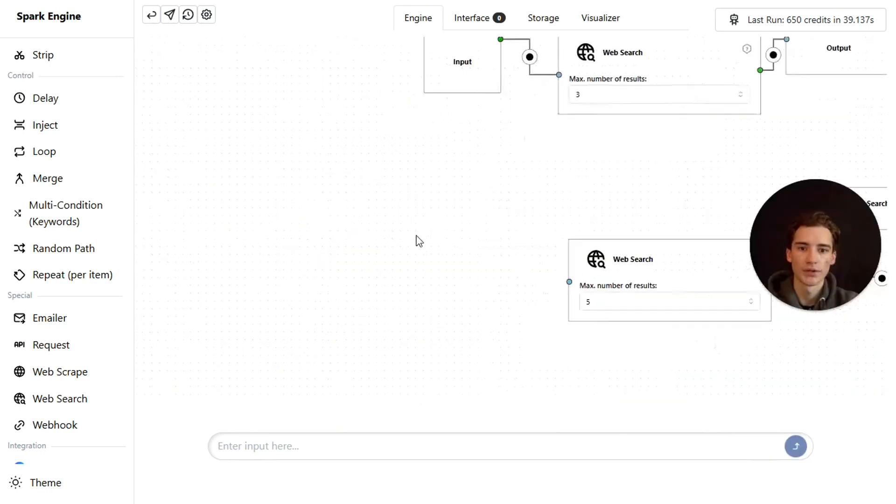
scroll(380, 317, down, 3)
drag(390, 307, 511, 105)
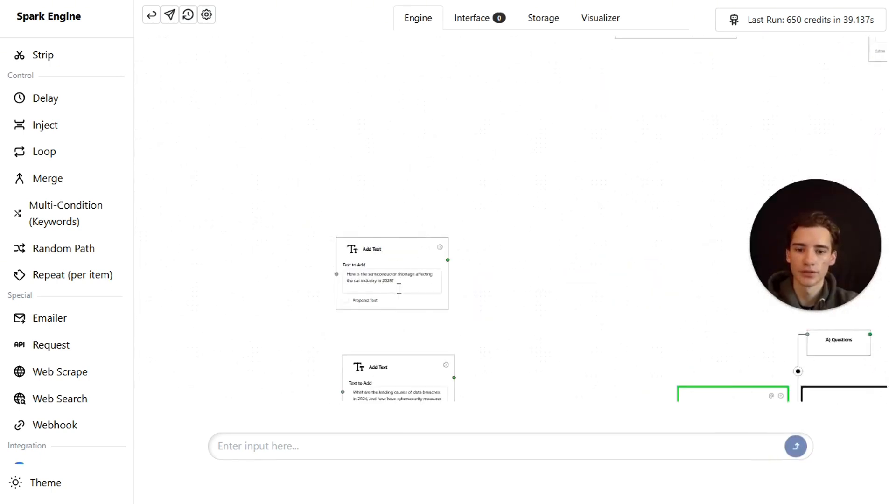
scroll(398, 288, up, 3)
drag(406, 278, 504, 217)
key(ctrl+c)
- Run the top Web Search flow with the copied question "How is the semiconductor shortage affecting the car industry in 2025?" as its input
click(601, 128)
drag(601, 128, 438, 308)
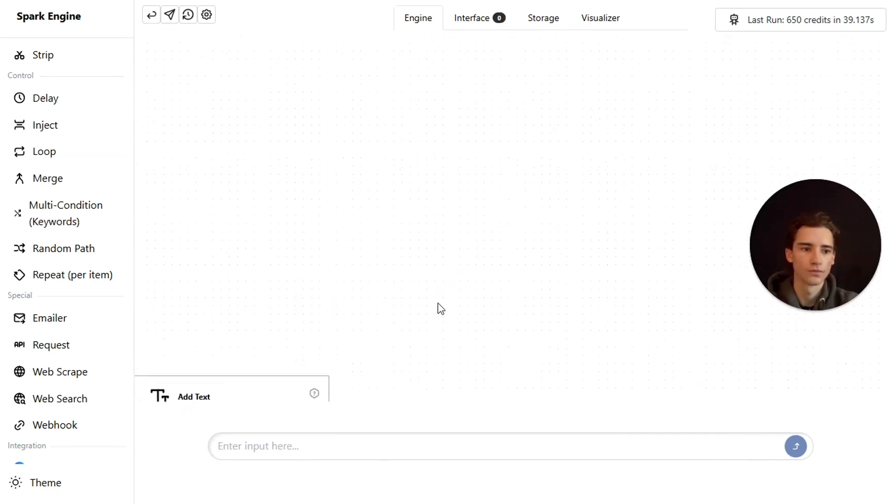
scroll(439, 308, down, 3)
drag(494, 184, 385, 410)
scroll(384, 410, down, 2)
scroll(446, 239, up, 4)
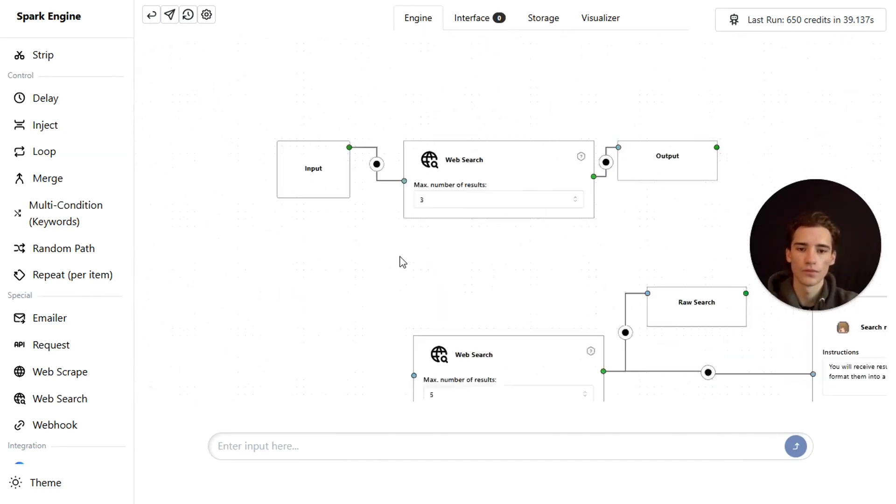
scroll(352, 292, down, 1)
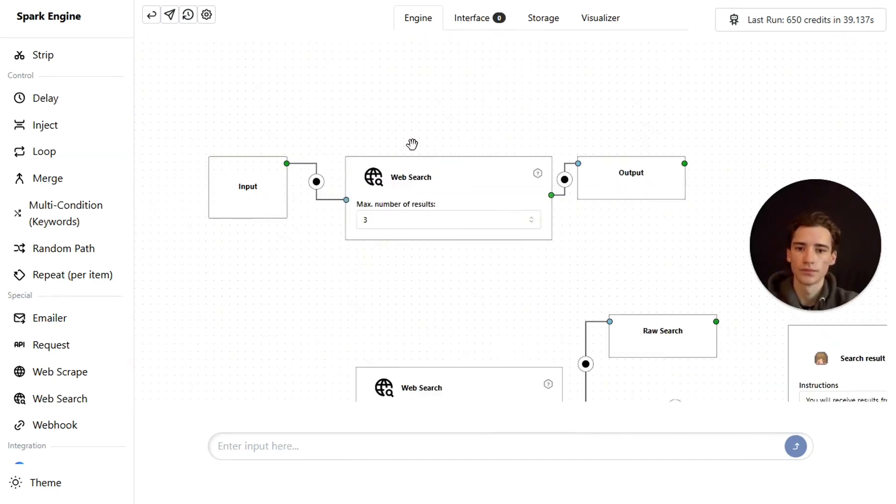
click(301, 459)
key(ctrl+v)
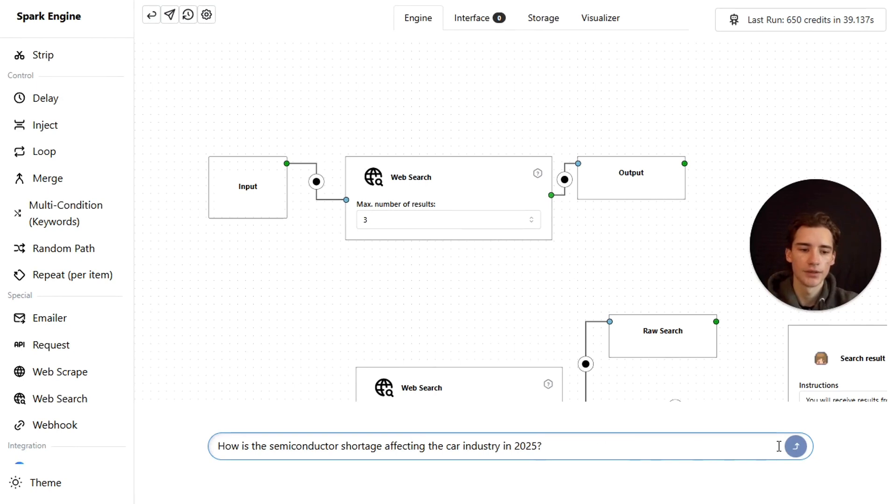
click(796, 448)
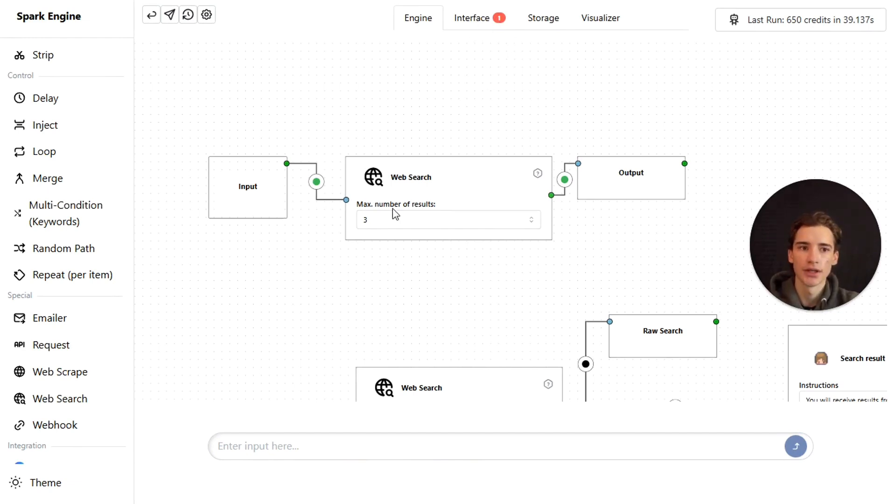
- Switch the interface to the dark theme and back to the light theme
click(43, 484)
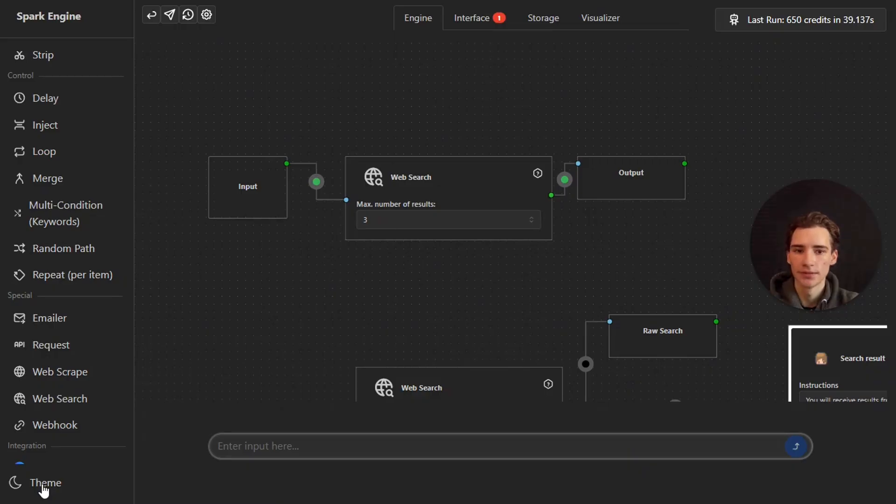
click(44, 484)
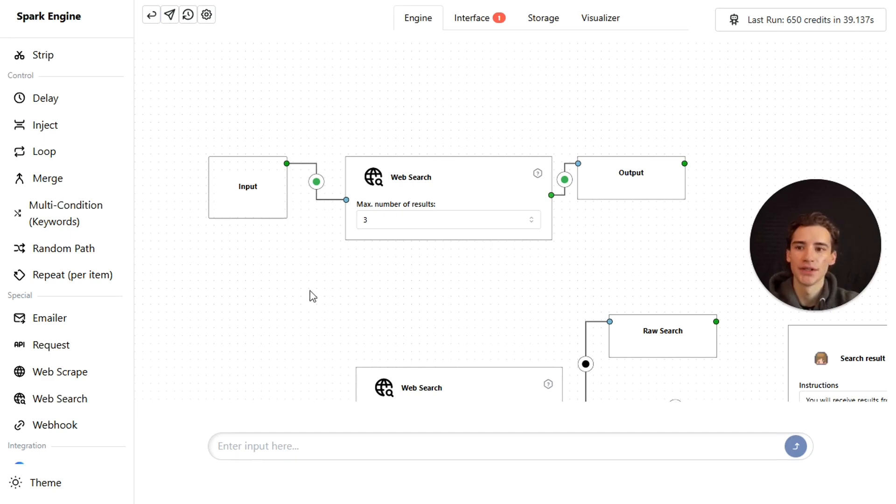
- Examine the links and descriptions that the top Web Search flow returned in its Output
click(471, 19)
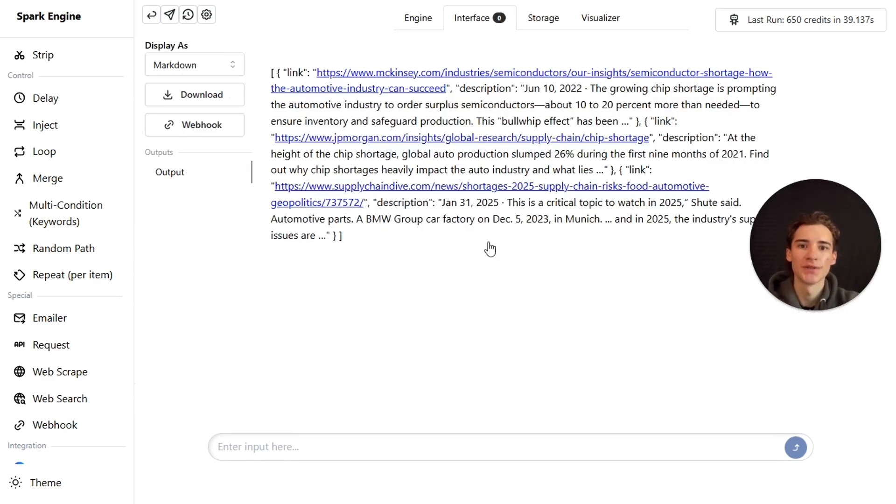
drag(275, 74, 671, 274)
click(654, 124)
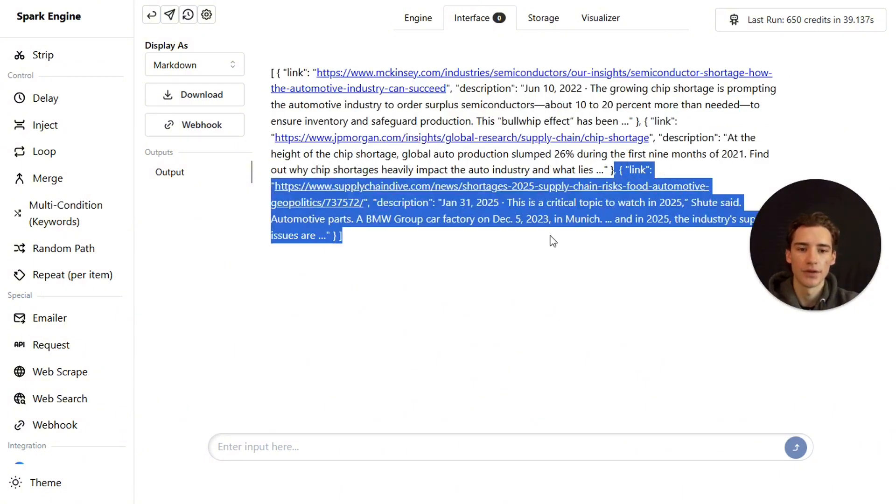
- Disconnect the Input node from the top Web Search, move it down, and connect it to the lower Web Search node
click(413, 11)
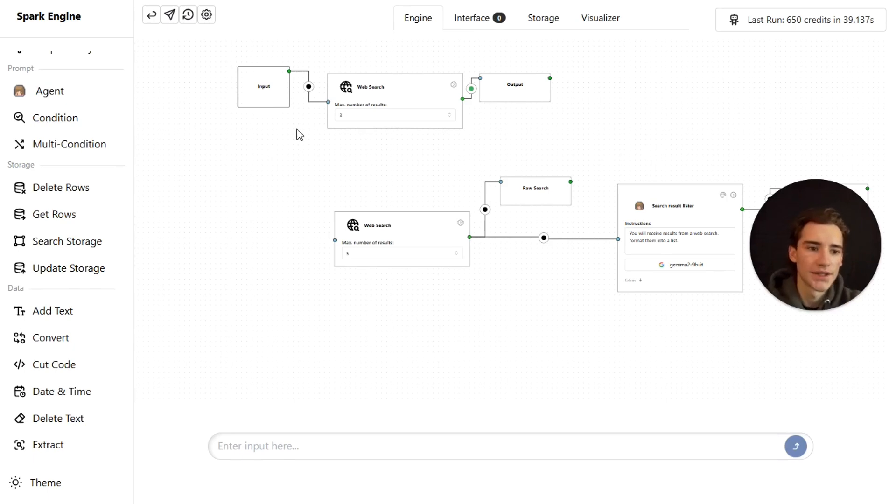
click(309, 86)
drag(272, 68, 283, 220)
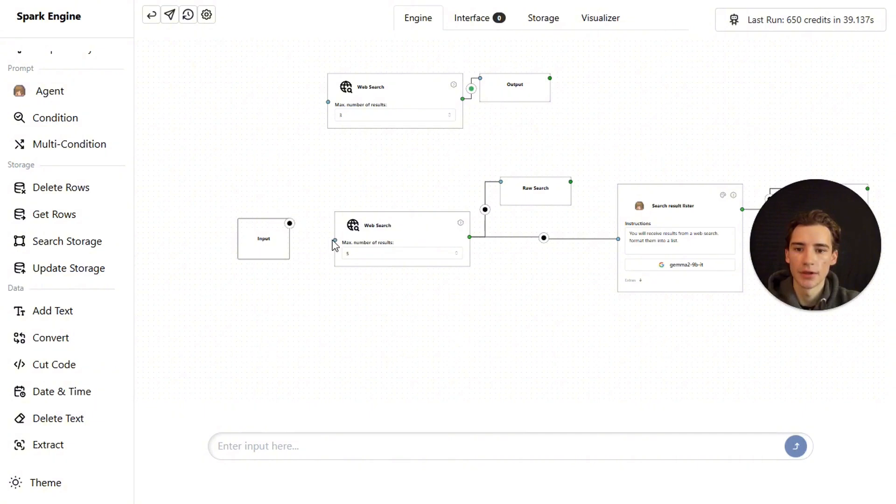
drag(334, 244, 334, 241)
- Move the Raw Search output node slightly so that it lines up beneath the Output node
drag(425, 165, 240, 151)
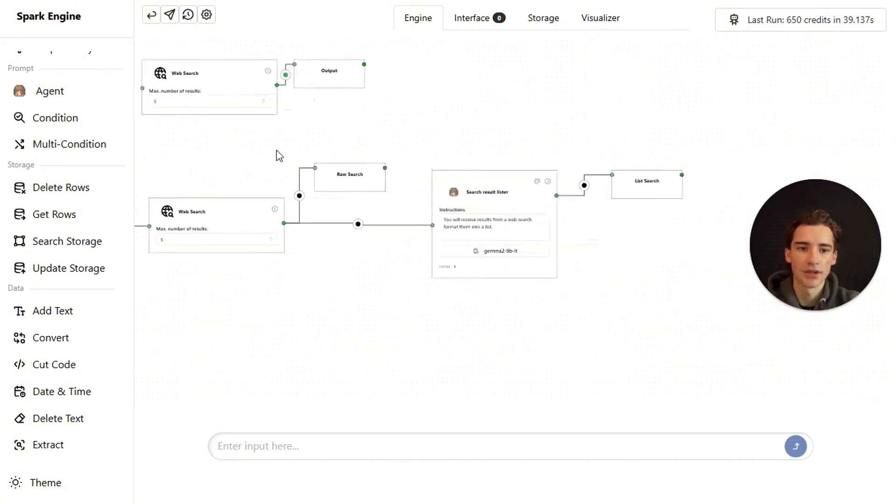
drag(394, 118, 467, 120)
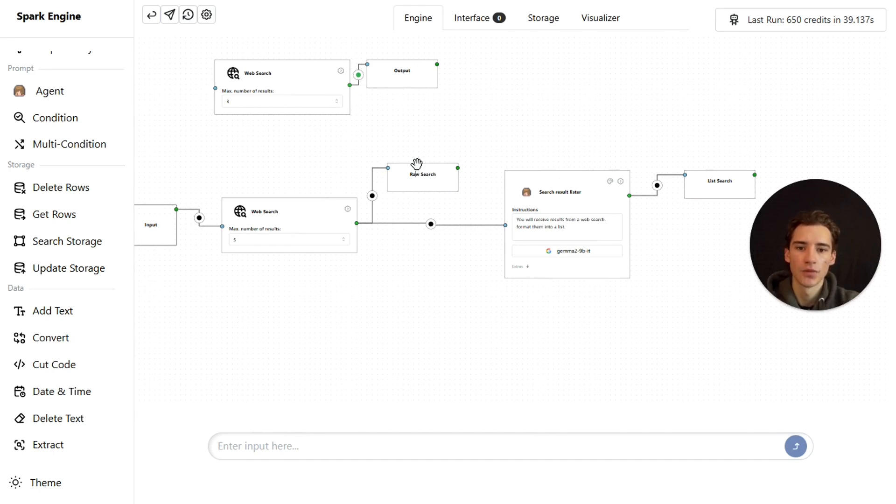
drag(417, 164, 396, 157)
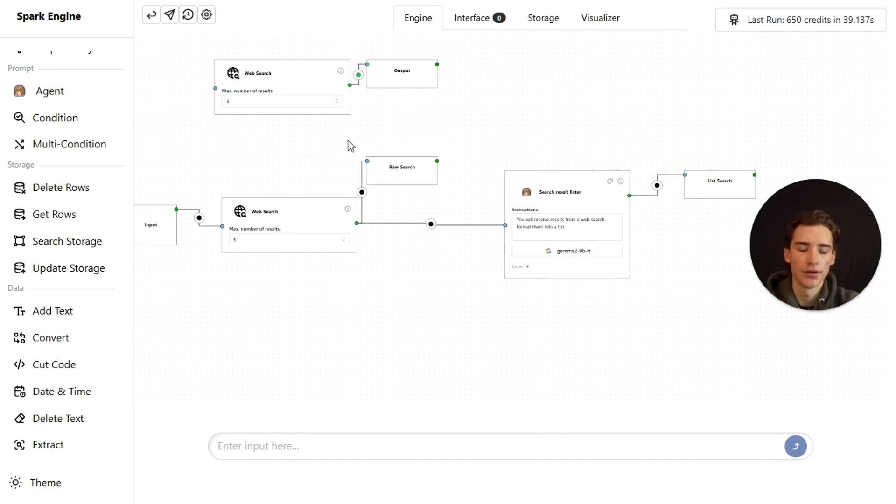
- Examine the Search result lister agent's instructions for formatting the web search results into a list
drag(413, 150, 437, 147)
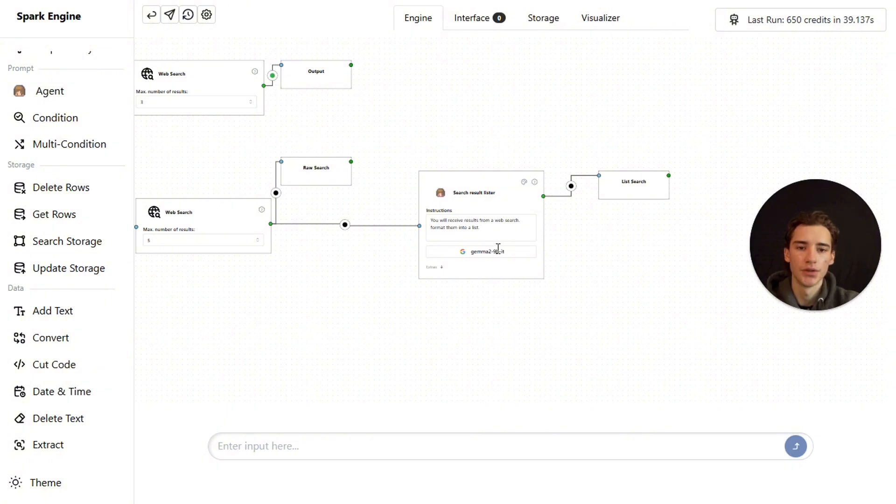
scroll(478, 235, up, 5)
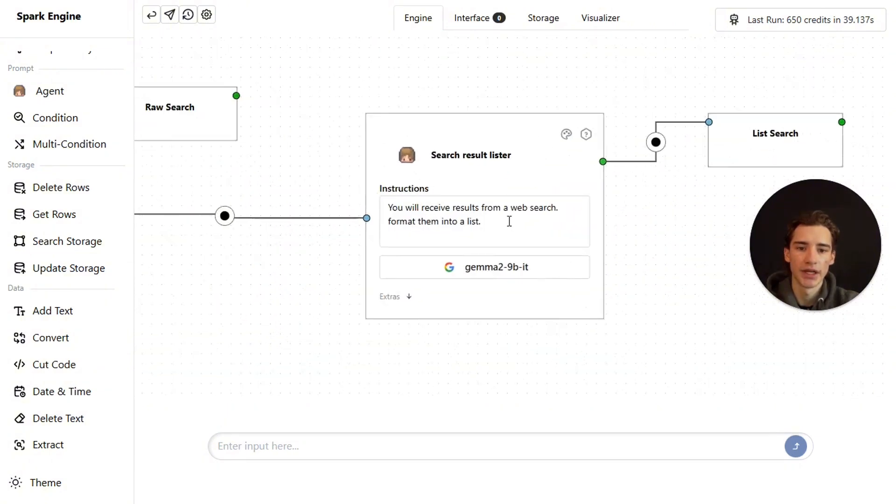
drag(496, 228, 372, 202)
click(504, 224)
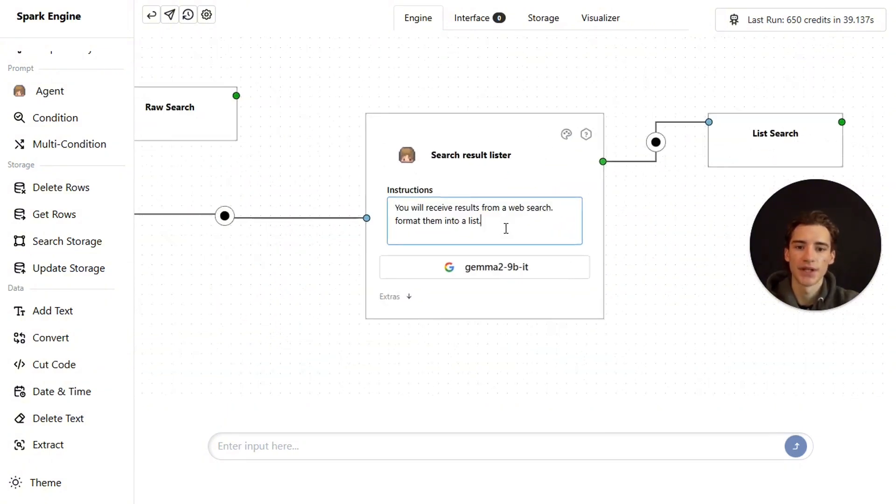
- Browse the models available for the Search result lister agent and close the selection without choosing one
click(479, 276)
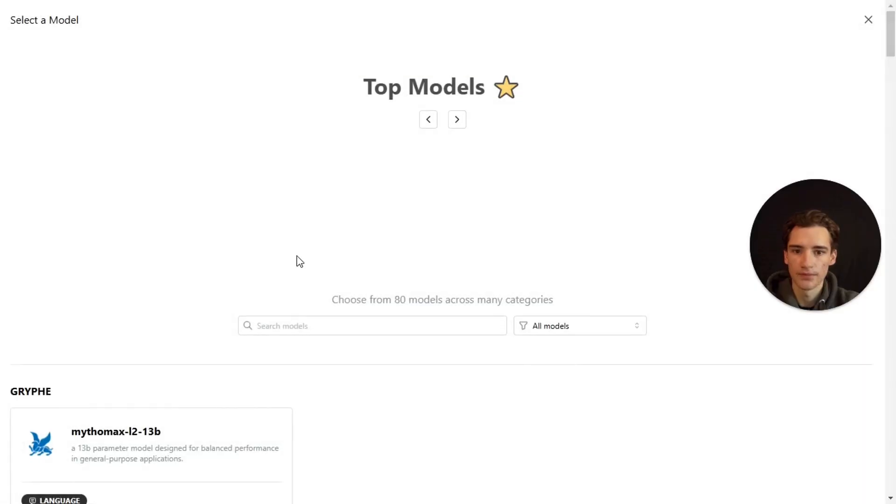
scroll(299, 260, down, 5)
scroll(299, 261, down, 4)
scroll(518, 196, down, 4)
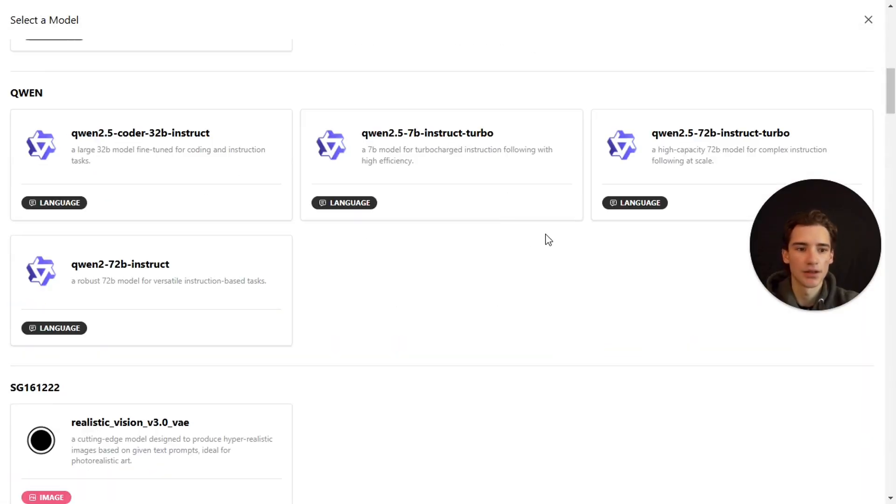
scroll(510, 229, up, 6)
click(869, 21)
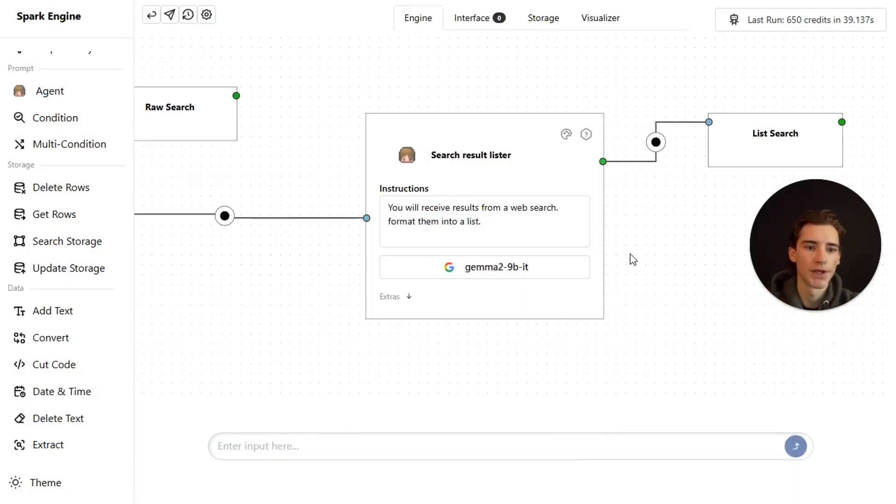
- Run the lower Web Search flow with the question "How is the semiconductor shortage affecting the car industry in 2025?"
scroll(336, 228, down, 3)
drag(334, 128, 562, 145)
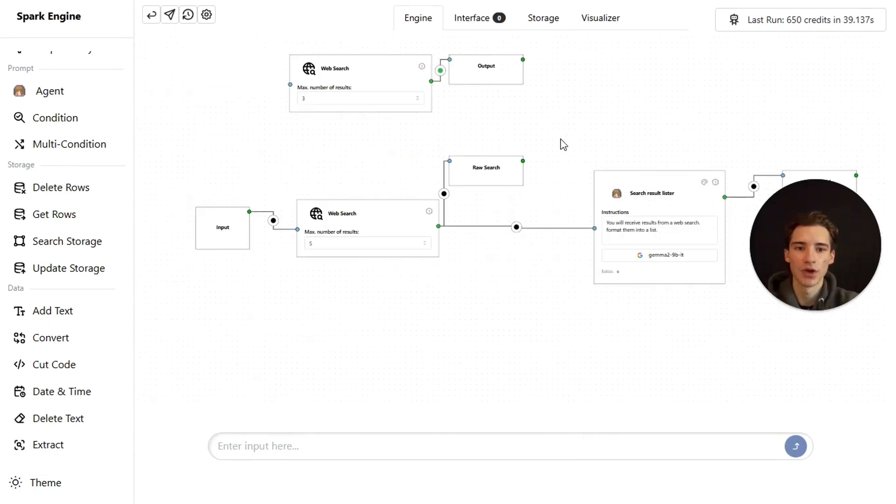
drag(392, 154, 489, 162)
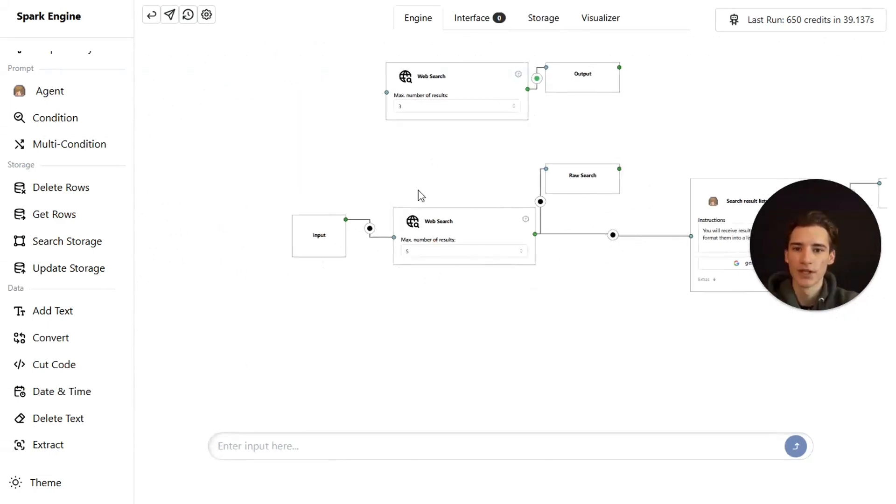
click(306, 456)
text(How is the semiconductor shortage affecting the car industry in 2025?)
click(495, 384)
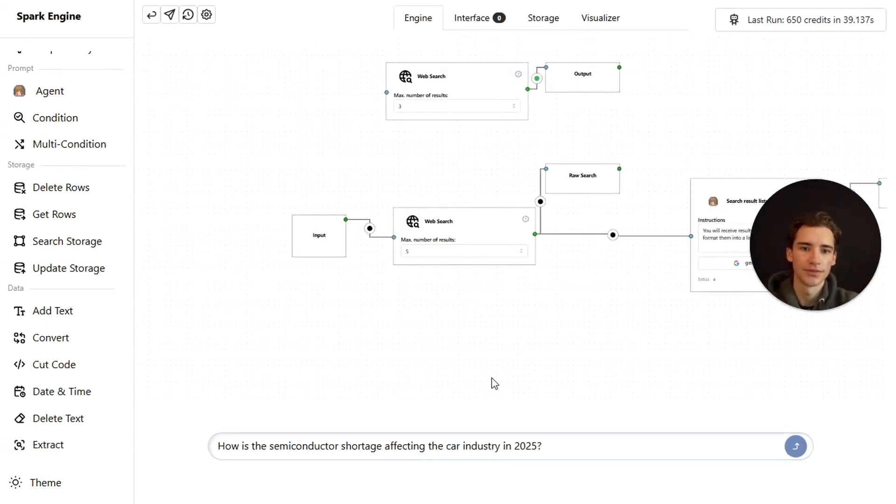
scroll(436, 362, right, 3)
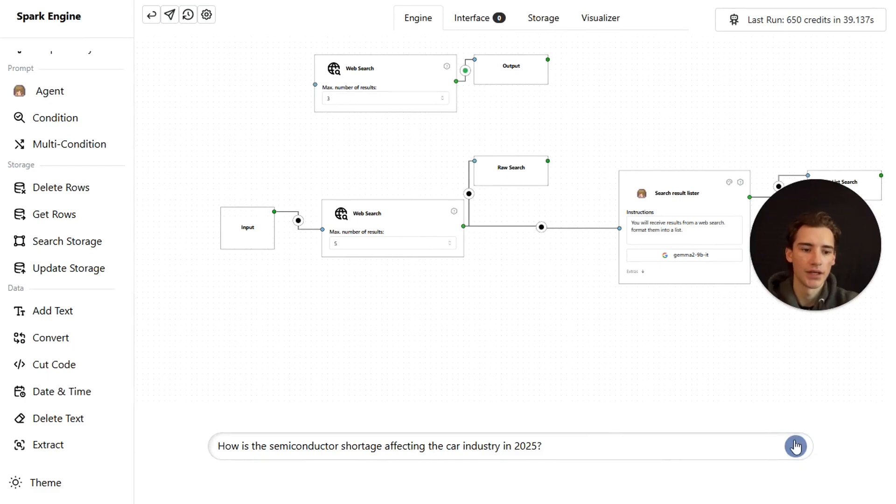
click(672, 451)
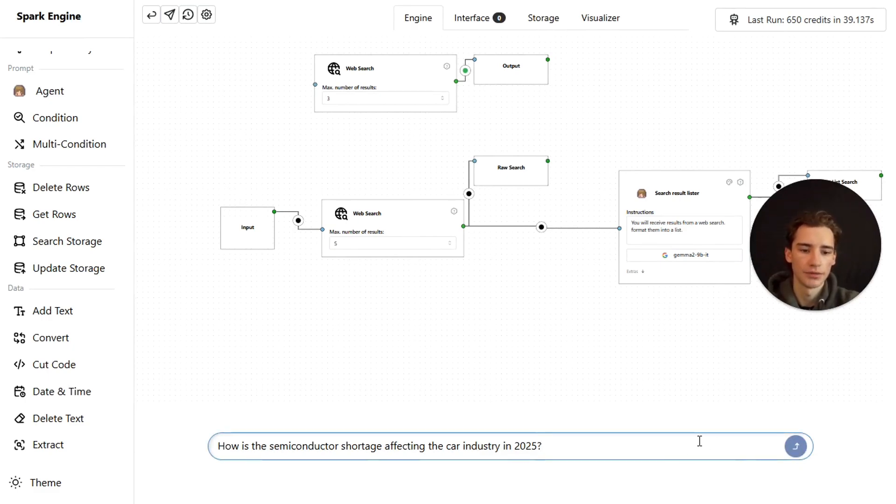
key(Return)
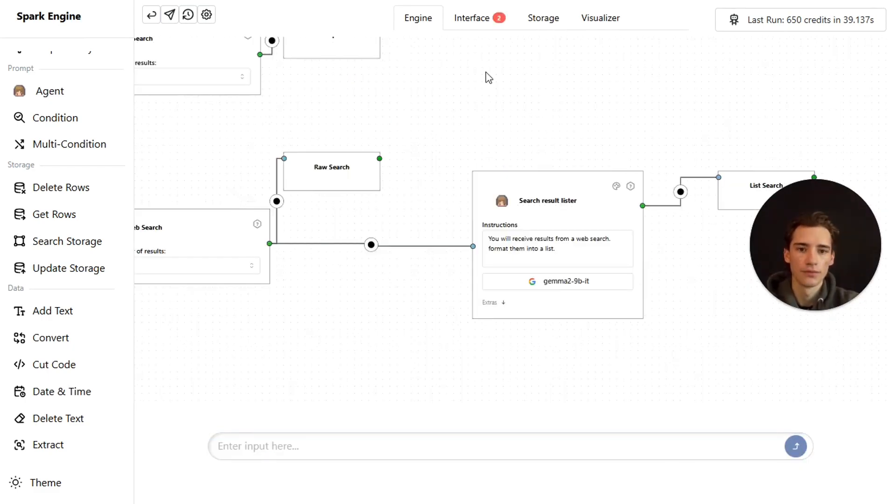
- Compare the Raw Search output with the agent-formatted List Search output
click(478, 8)
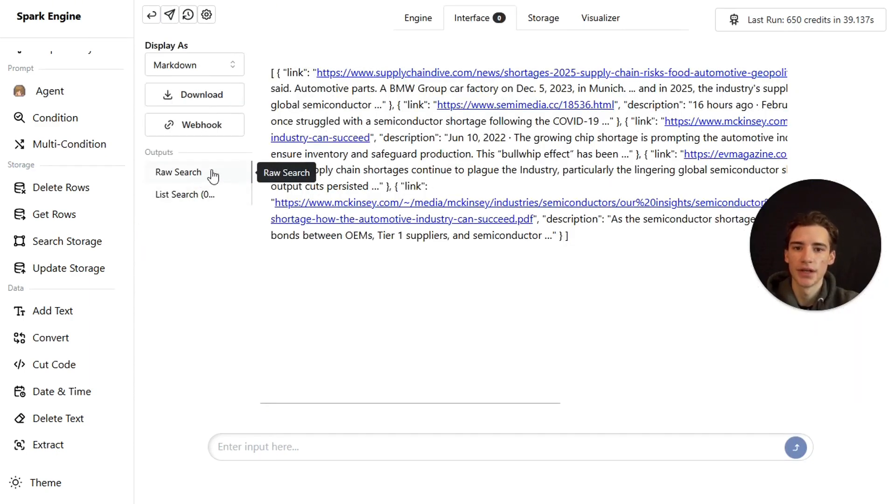
drag(269, 77, 473, 105)
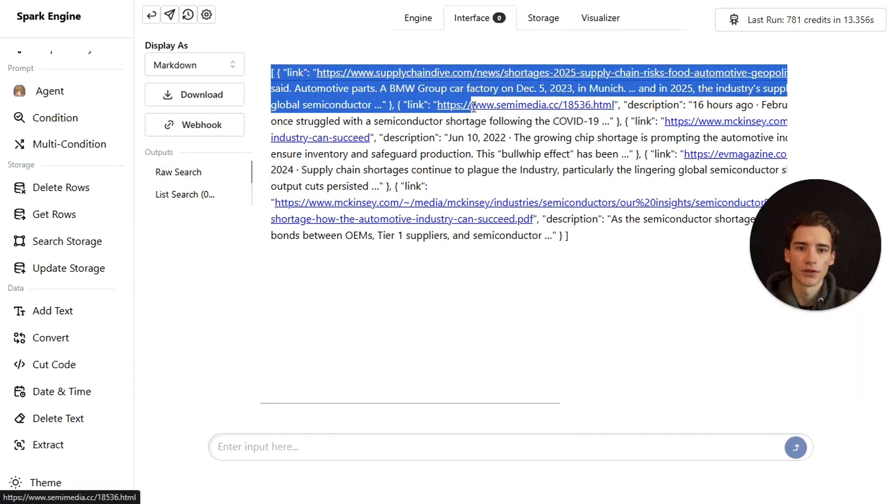
click(473, 106)
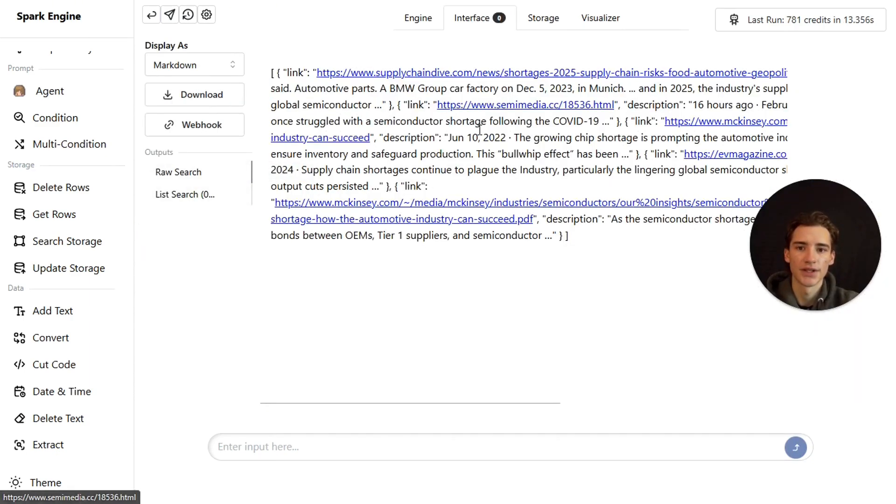
click(212, 196)
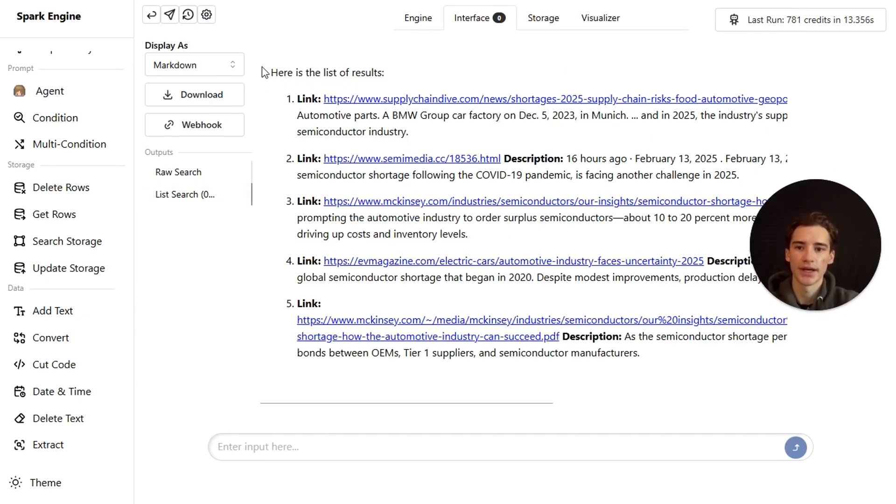
drag(269, 72, 633, 346)
click(634, 346)
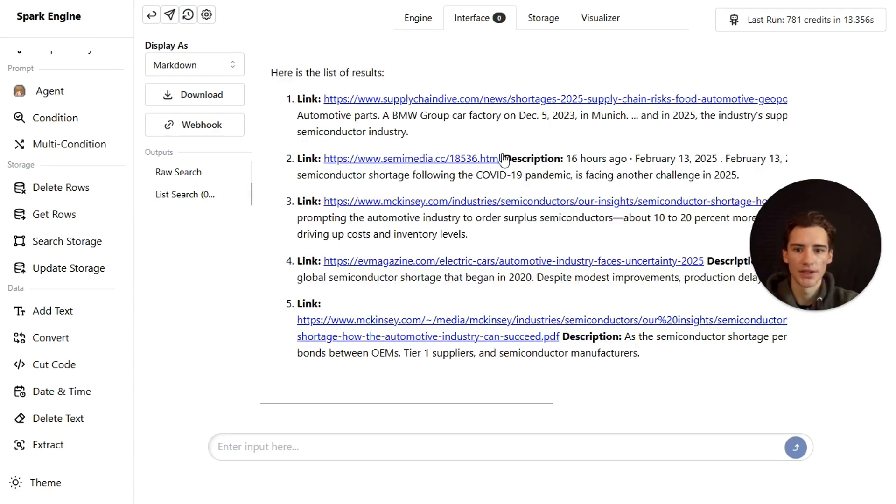
- Return to the workflow and browse the models available for the Search result lister agent, down to the SparkEngine web search models
click(415, 19)
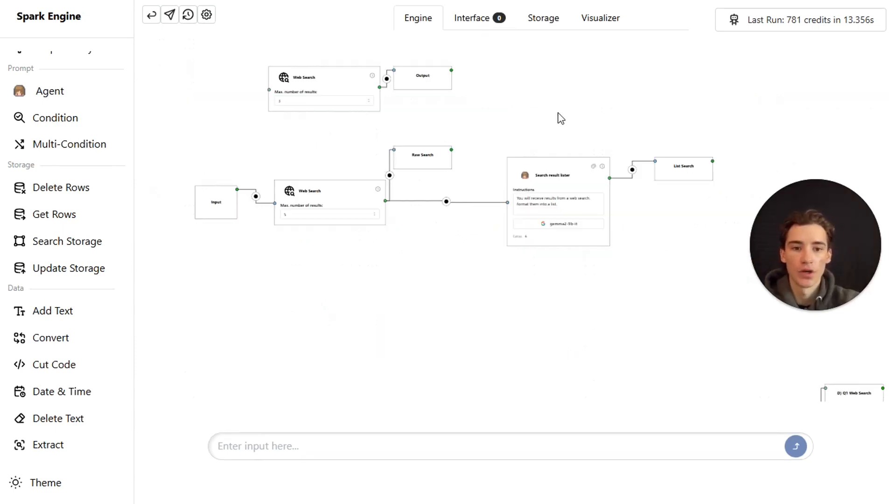
drag(561, 118, 522, 109)
scroll(527, 224, up, 3)
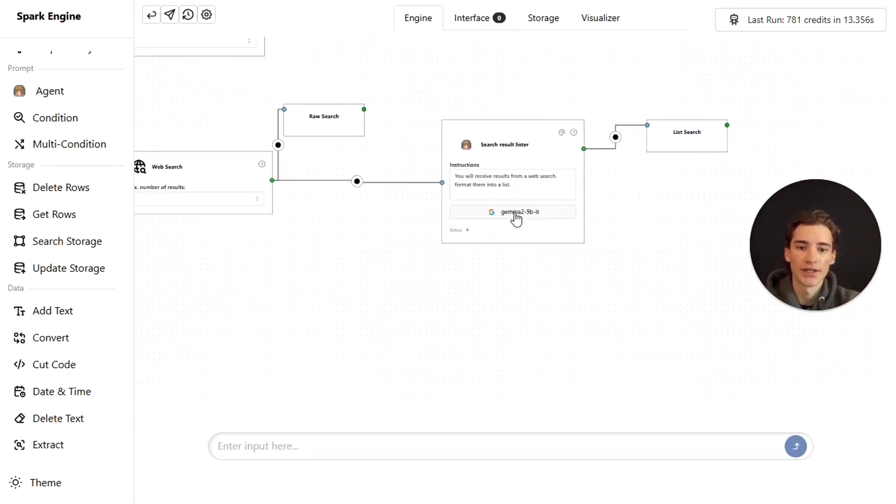
click(515, 217)
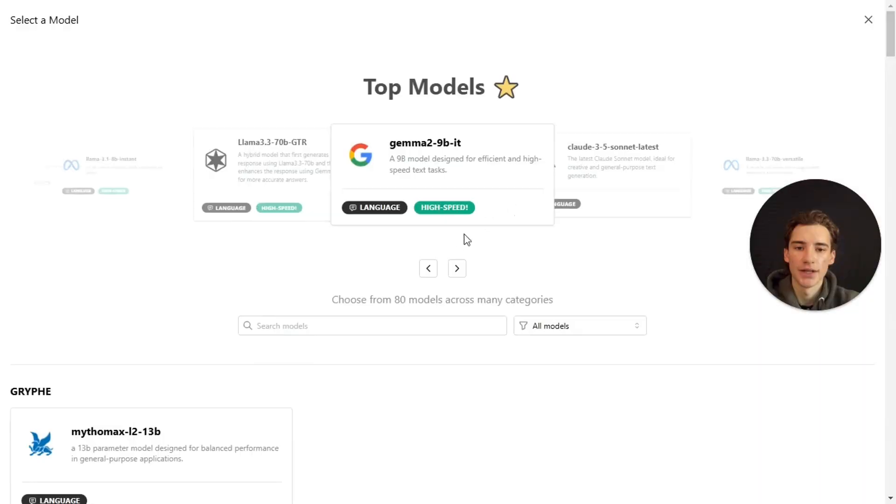
scroll(450, 250, down, 10)
scroll(451, 252, down, 20)
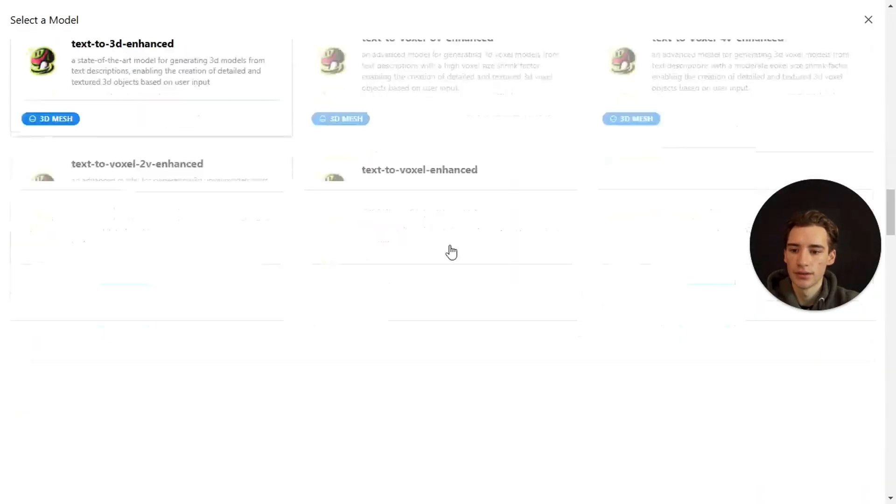
scroll(451, 253, down, 20)
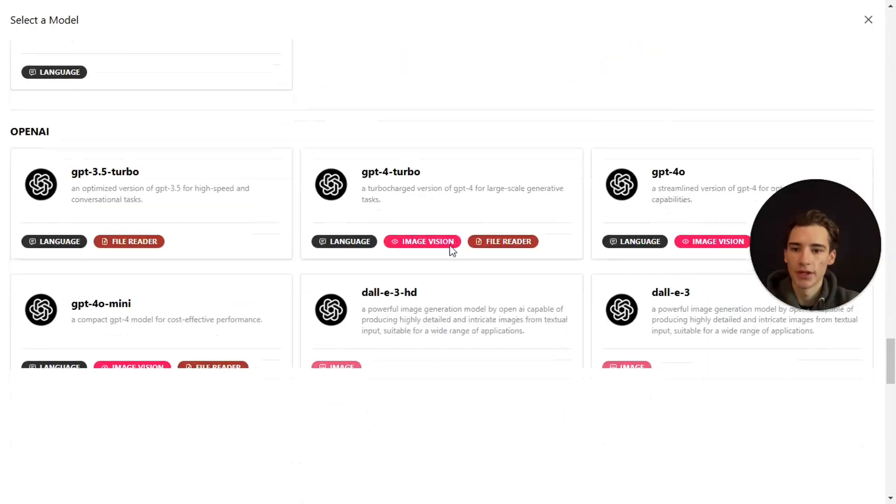
scroll(266, 148, down, 4)
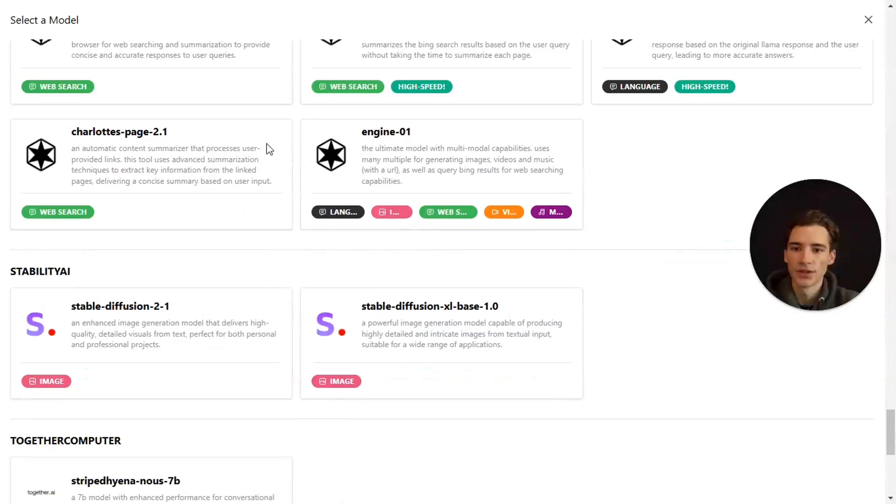
scroll(472, 125, up, 2)
scroll(378, 140, up, 1)
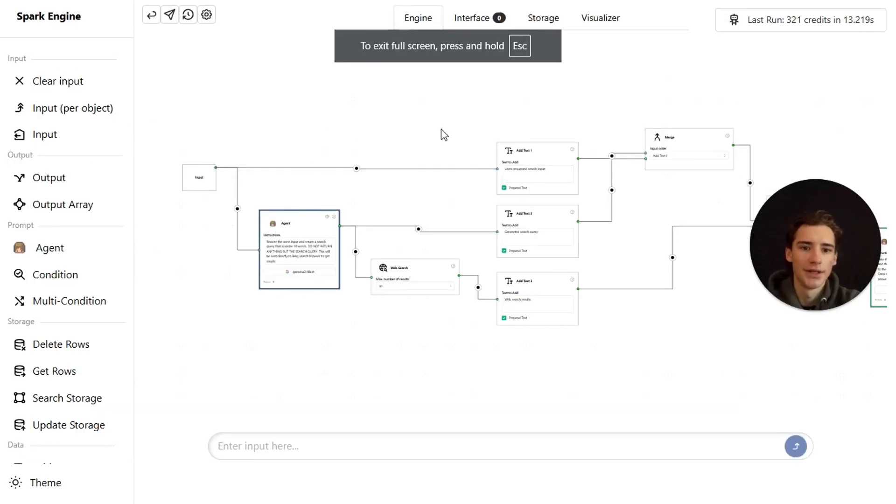
- Browse the SparkEngine models available for the first agent in the larger search workflow and close the selection without choosing one
drag(482, 108, 496, 109)
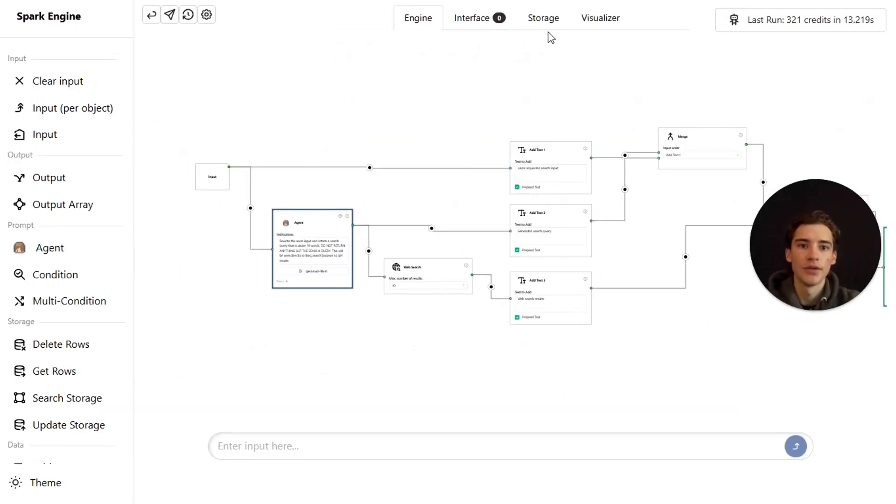
click(318, 269)
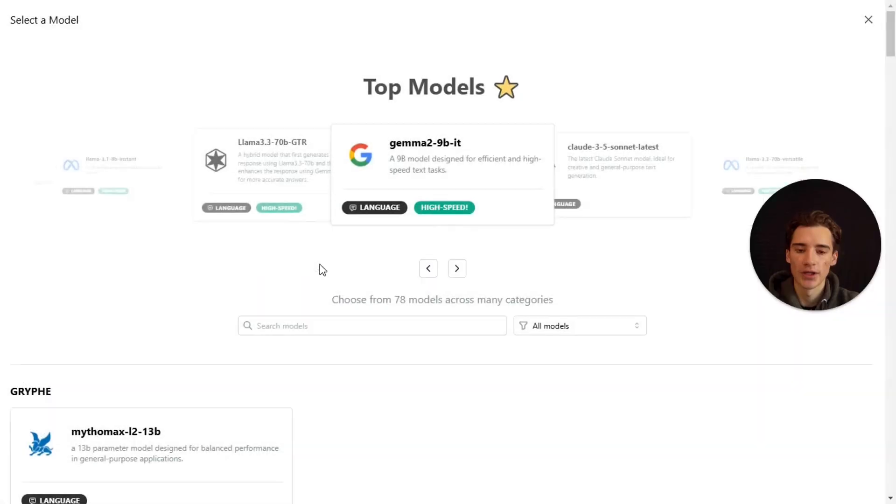
scroll(376, 254, down, 10)
scroll(376, 256, down, 20)
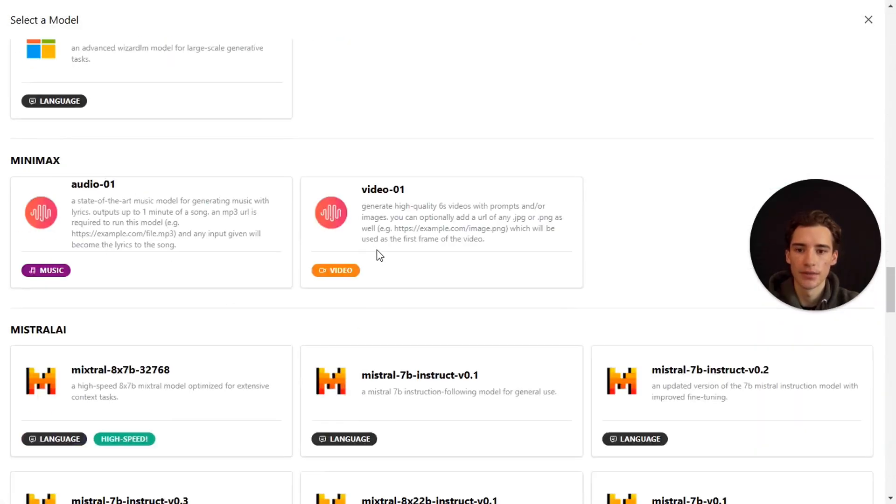
scroll(372, 256, down, 10)
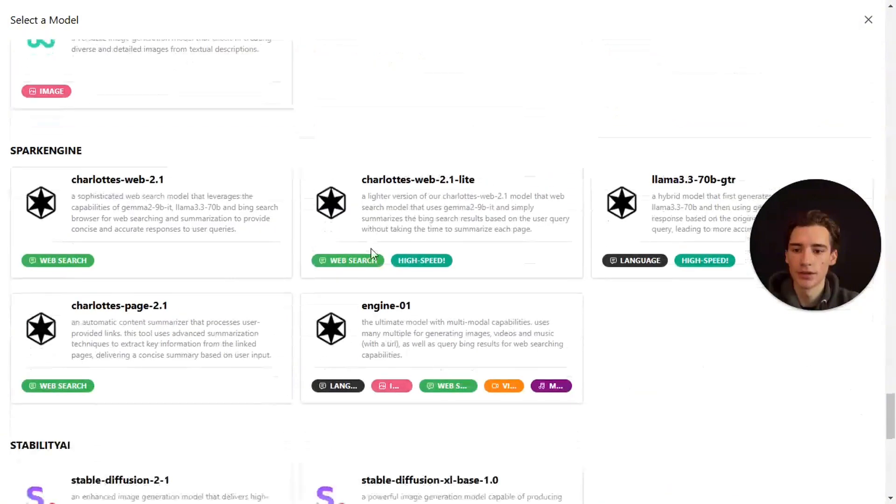
scroll(570, 88, up, 4)
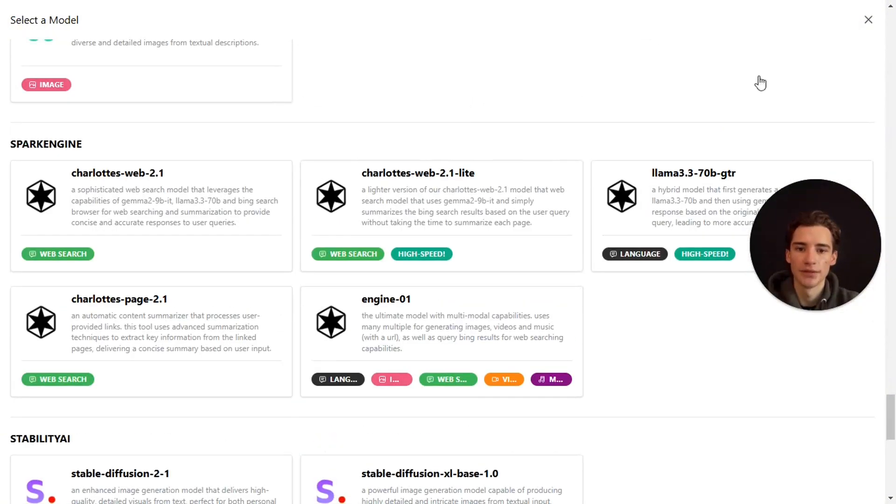
click(868, 19)
- Look over the larger search workflow and examine the first agent's instructions for rewriting the user's input as a search query
drag(686, 117, 528, 107)
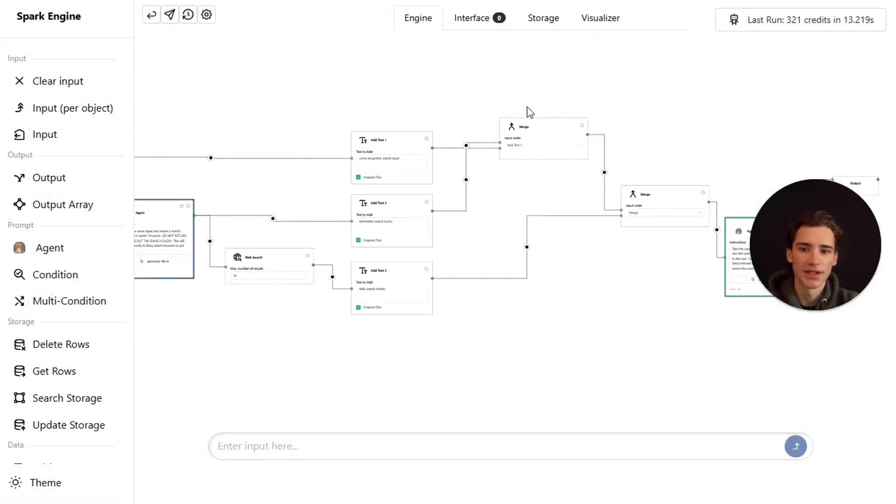
drag(682, 110, 786, 117)
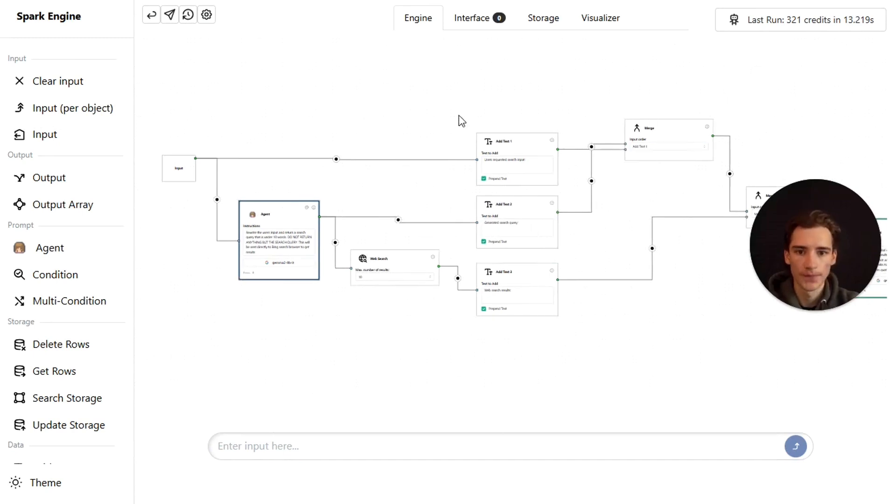
drag(459, 116, 575, 114)
scroll(484, 197, up, 3)
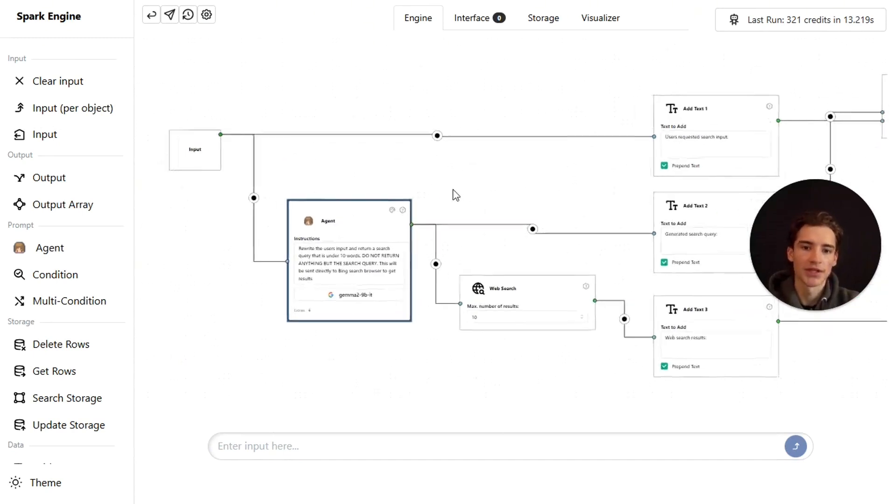
drag(453, 189, 555, 127)
scroll(498, 127, up, 2)
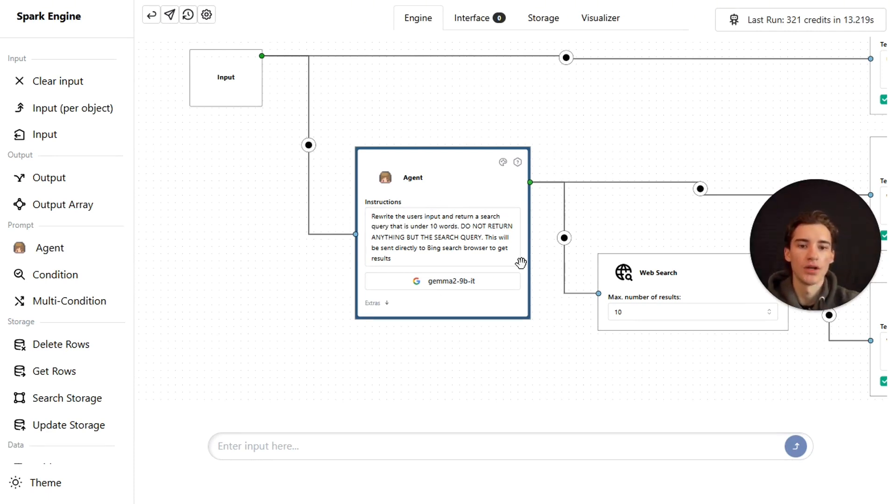
- Examine the Web Search node's maximum number of results and how the three Add Text nodes are connected
scroll(620, 146, right, 7)
scroll(621, 146, down, 1)
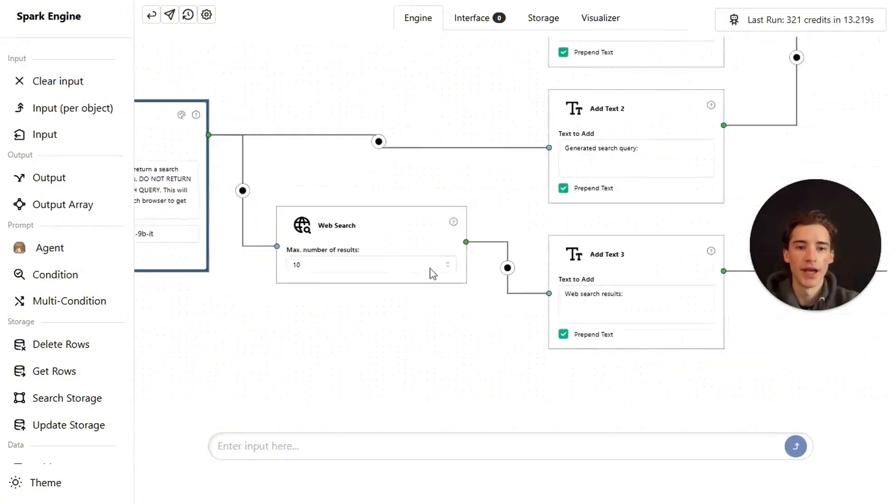
scroll(384, 195, right, 2)
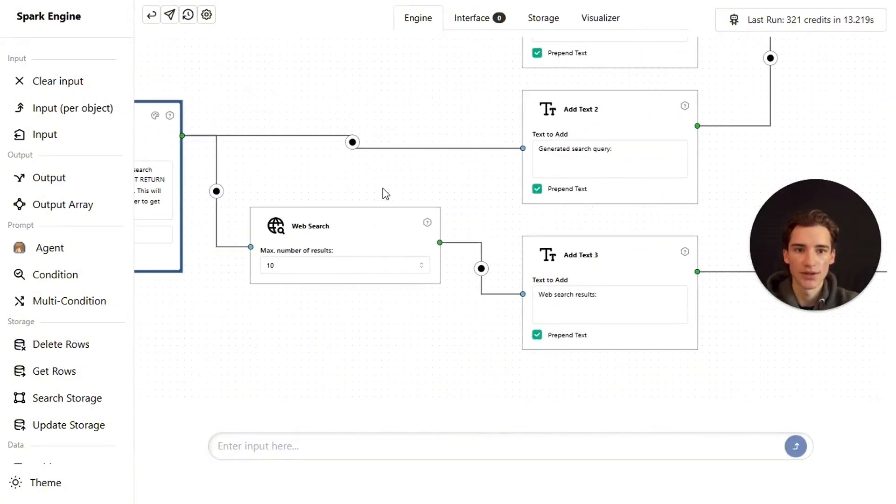
ctrl+scroll(601, 200, down, 3)
scroll(566, 220, right, 1)
scroll(566, 220, up, 1)
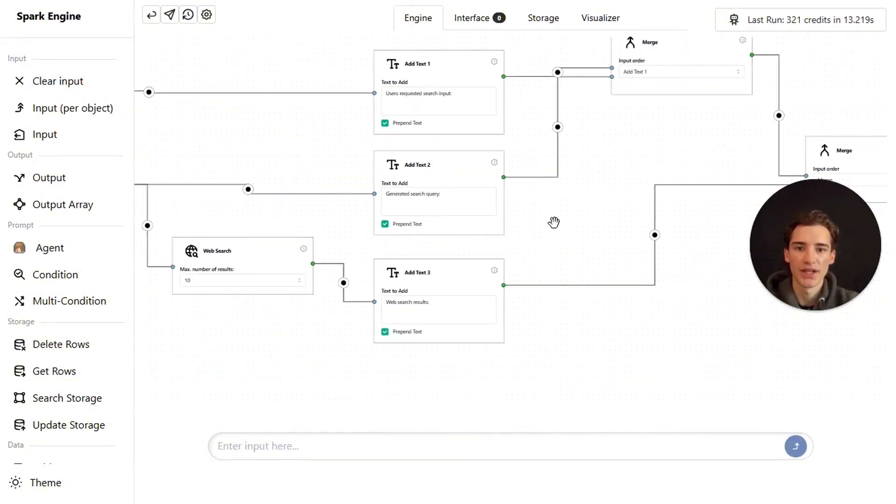
ctrl+scroll(450, 97, up, 5)
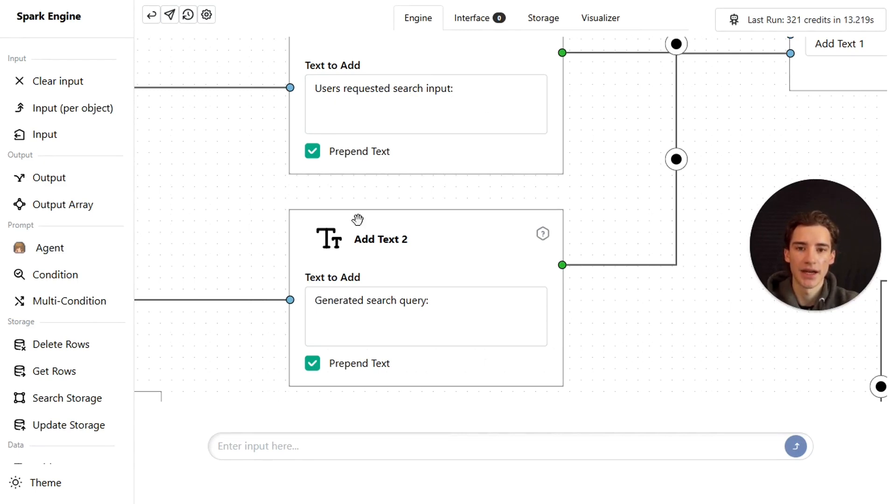
scroll(658, 272, down, 3)
drag(420, 247, 60, 155)
drag(356, 226, 672, 244)
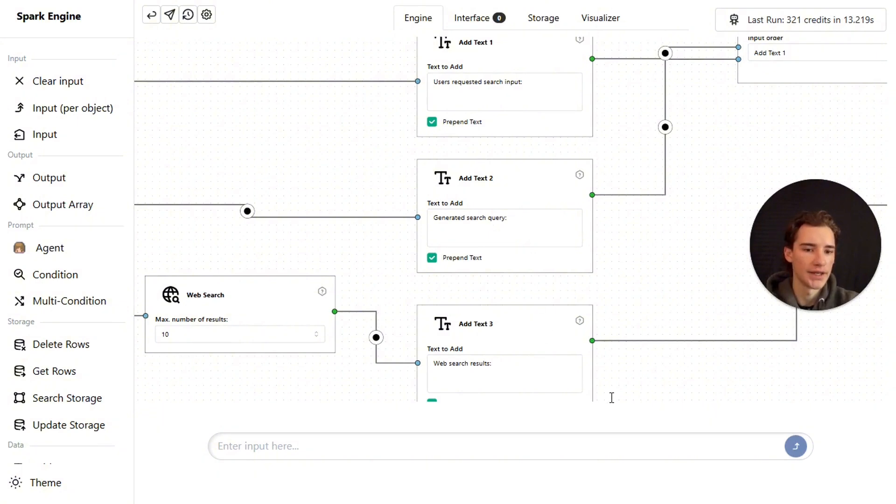
- Highlight the prepended label texts in the Add Text 2 and Add Text 1 nodes without changing them
click(440, 217)
drag(471, 218, 519, 219)
click(686, 237)
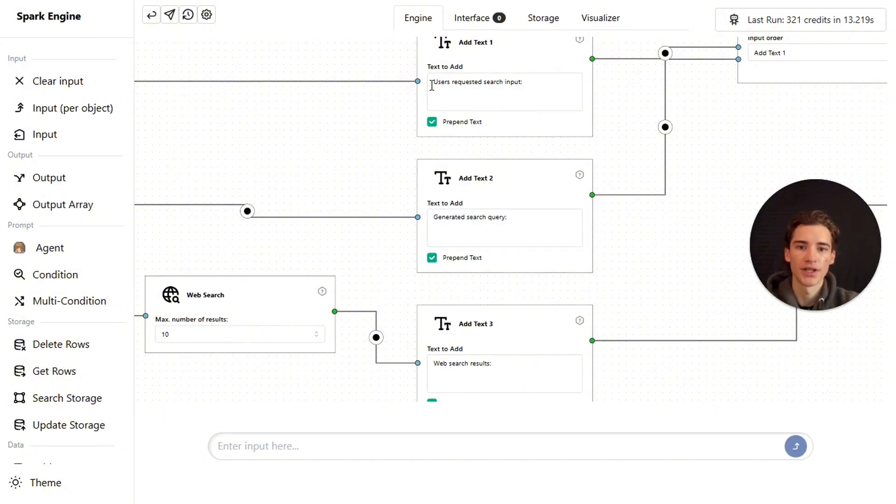
drag(433, 83, 512, 83)
click(538, 81)
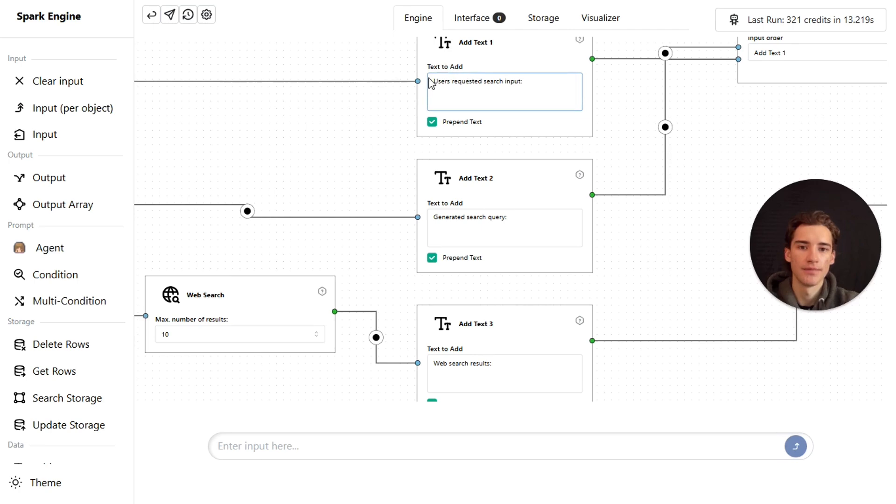
click(726, 133)
- Trace how the two Merge nodes combine the outputs of Add Text 1, Add Text 2 and Add Text 3
drag(644, 161, 467, 231)
drag(654, 243, 537, 253)
scroll(380, 182, down, 1)
drag(443, 218, 535, 229)
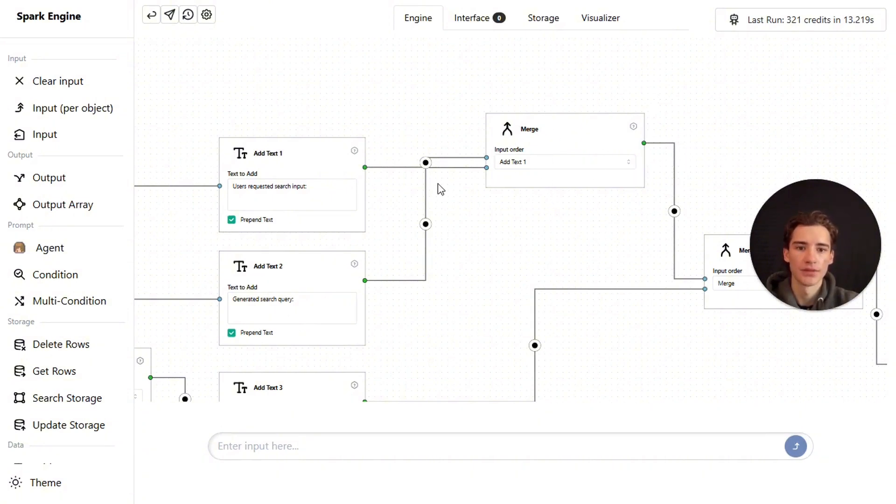
drag(716, 82, 610, 77)
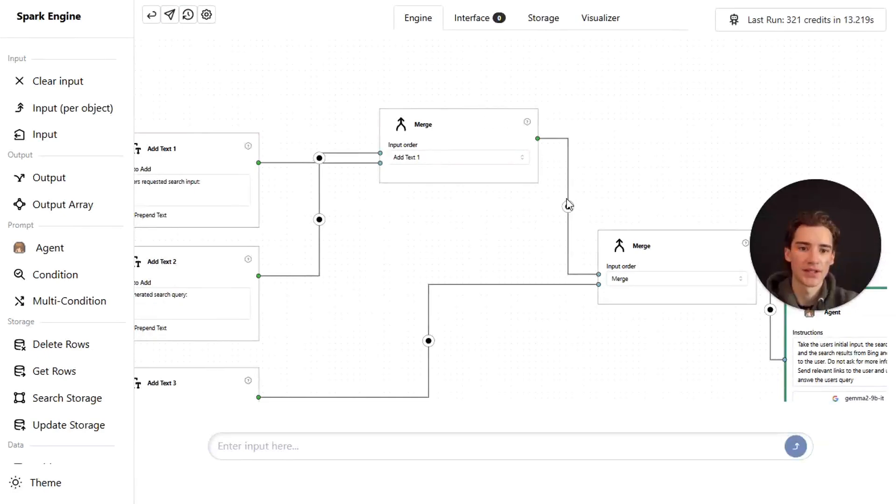
drag(678, 182, 414, 72)
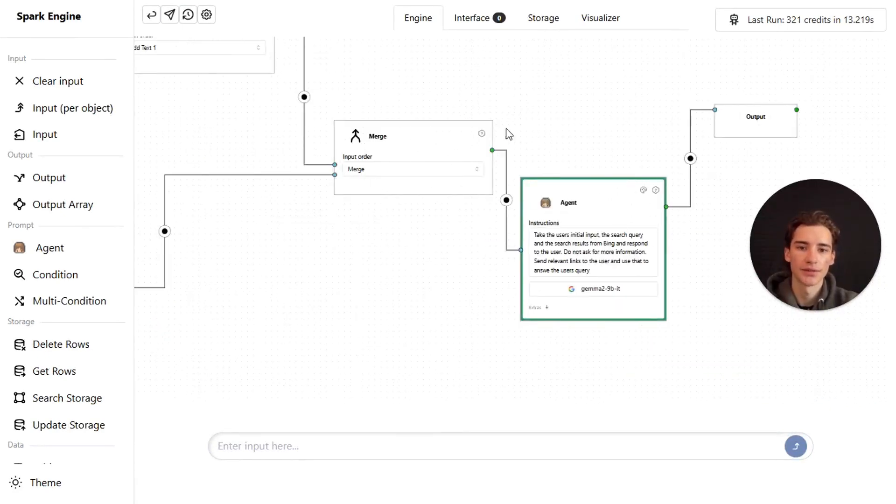
drag(379, 95, 515, 139)
drag(288, 156, 454, 154)
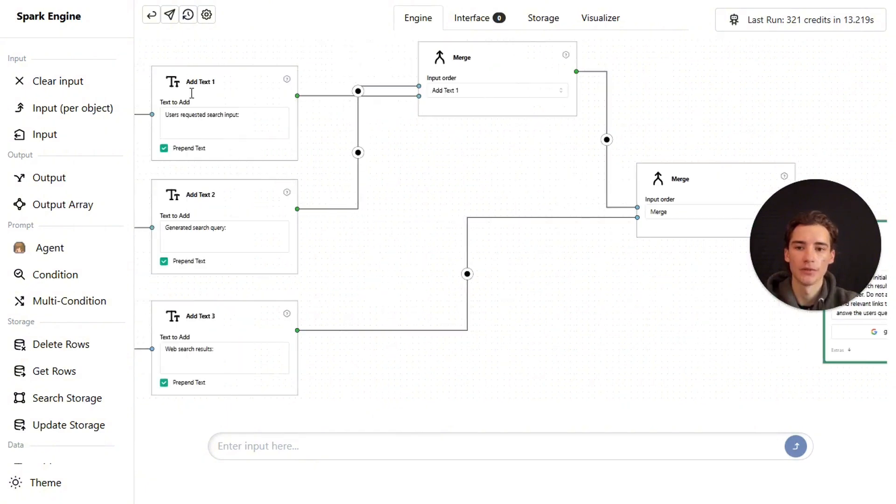
drag(439, 235, 409, 119)
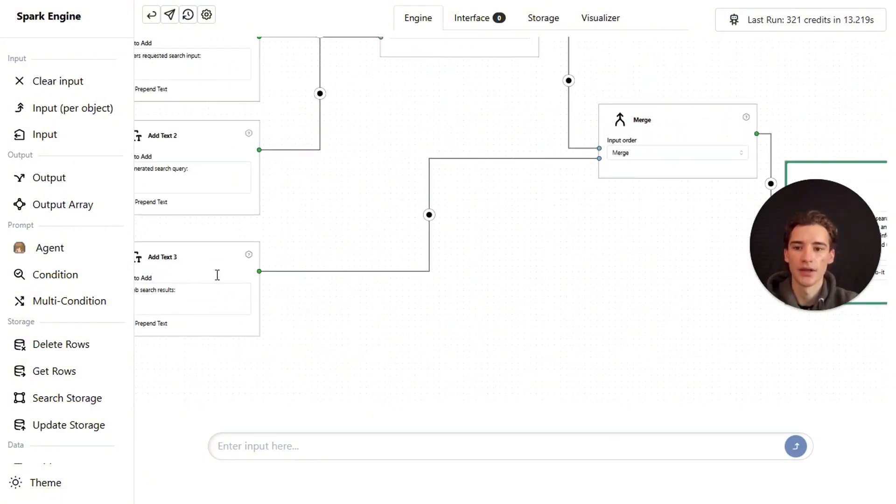
drag(437, 99, 334, 187)
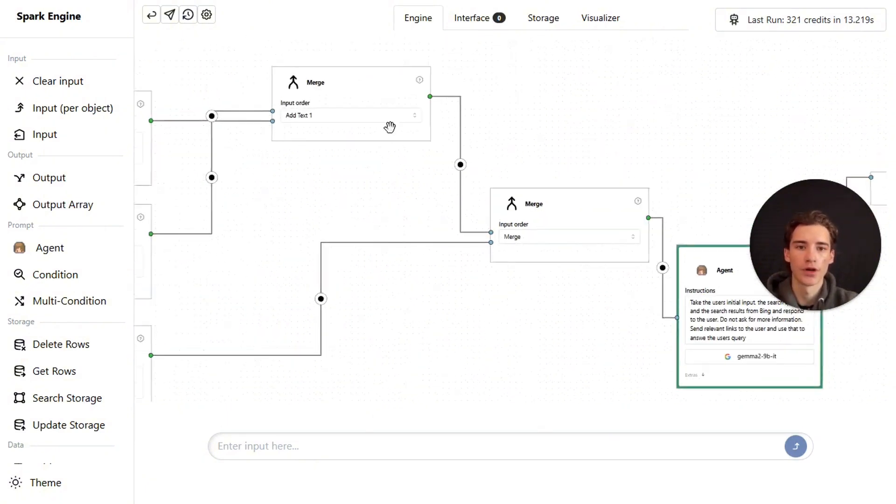
- Examine the final agent's instructions for answering the user from the initial input, search query and Bing results
drag(523, 115, 245, 58)
drag(461, 110, 447, 65)
scroll(448, 64, up, 1)
scroll(447, 65, up, 3)
drag(418, 108, 503, 90)
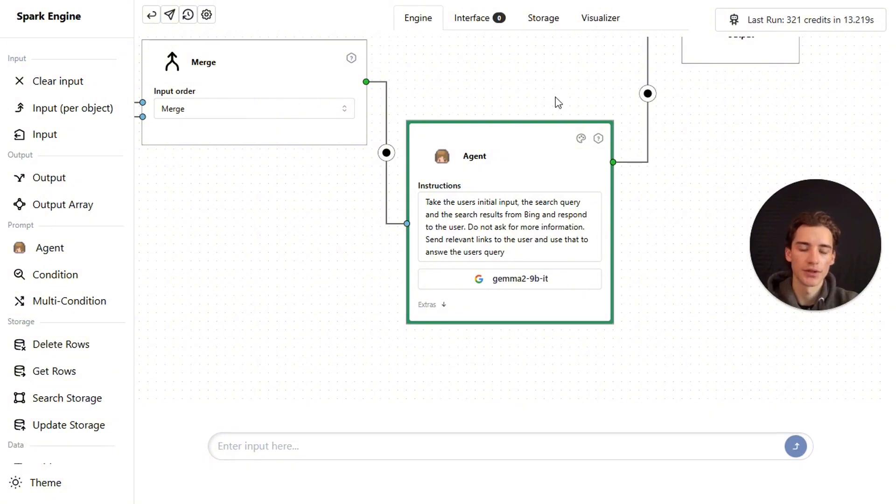
- Run the larger search workflow with the question "How is the semiconductor shortage affecting the car industry in 2025?"
scroll(510, 70, down, 6)
drag(347, 218, 670, 248)
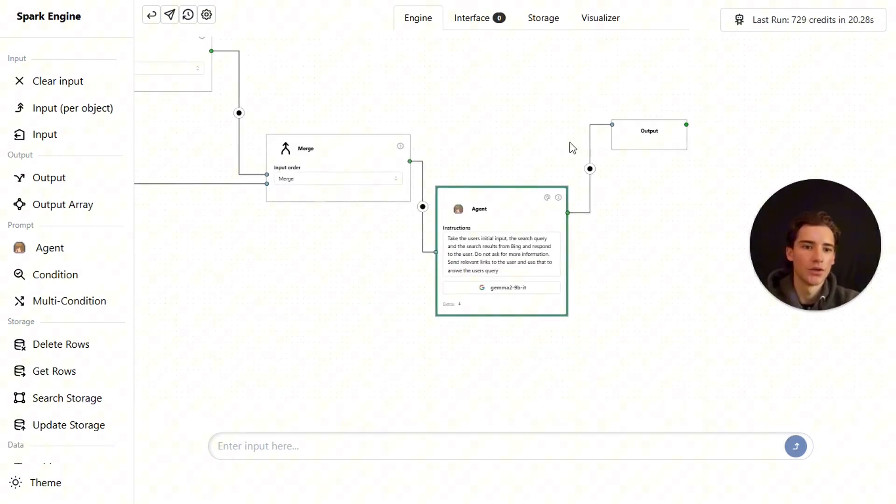
drag(570, 142, 655, 149)
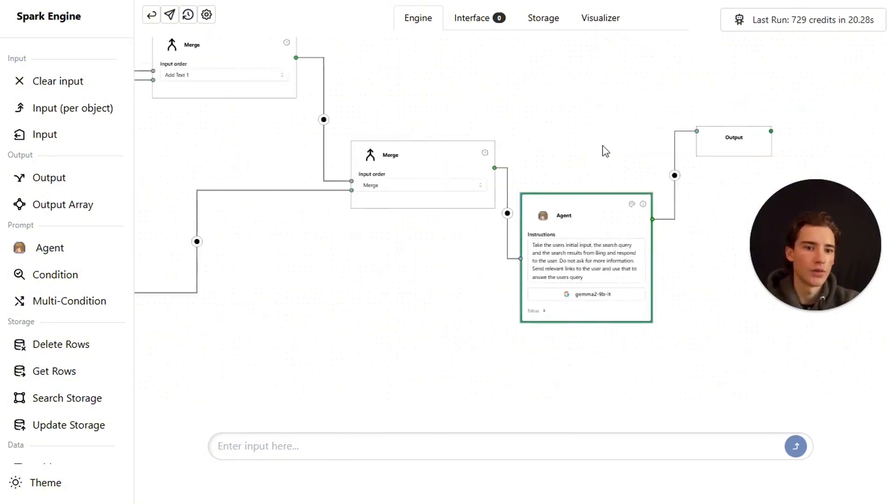
drag(484, 130, 506, 133)
drag(273, 149, 560, 170)
drag(506, 178, 717, 138)
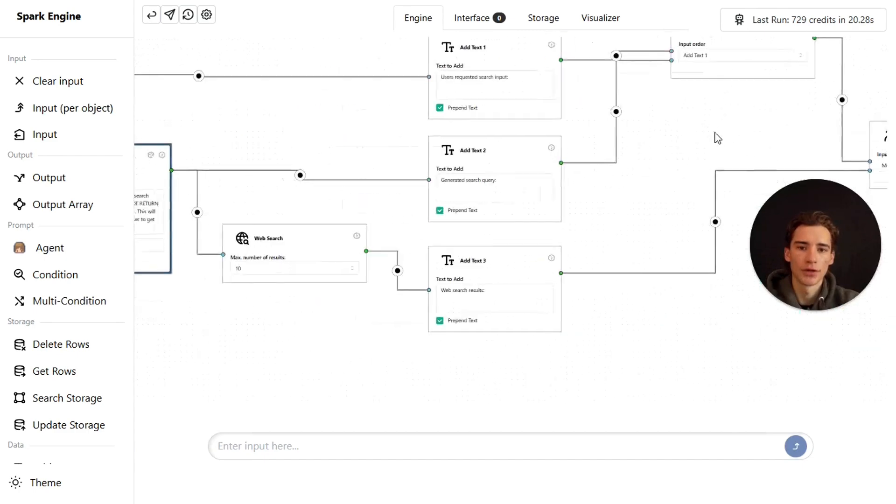
drag(252, 259, 486, 254)
click(390, 446)
text(How is the semiconductor shortage affecting the car industry in 2025?)
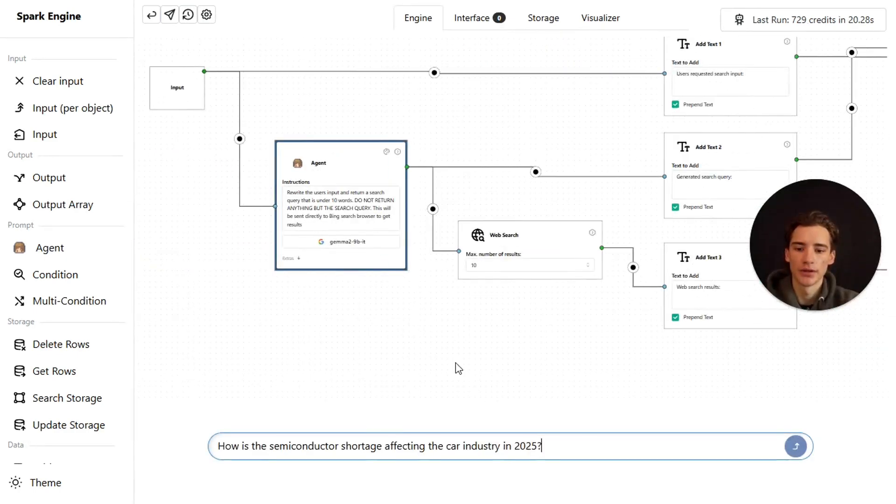
click(797, 447)
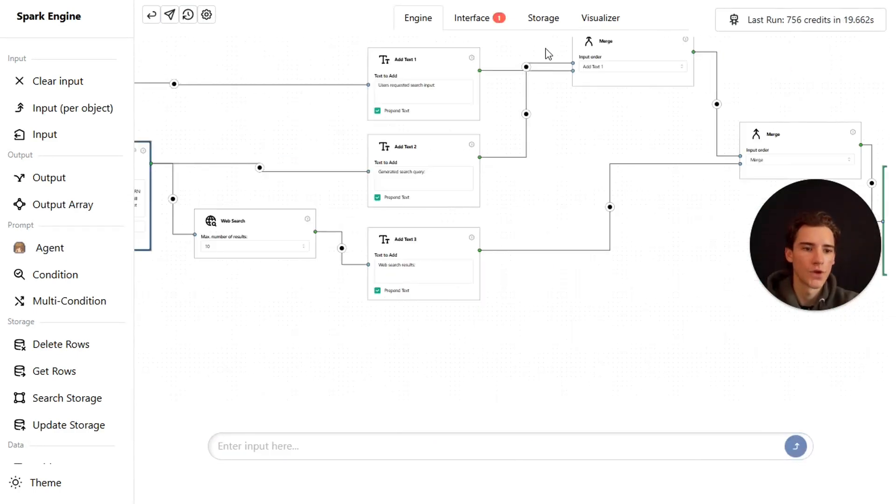
- Read the generated answer to the semiconductor shortage question and its source links in the workflow's output
click(472, 18)
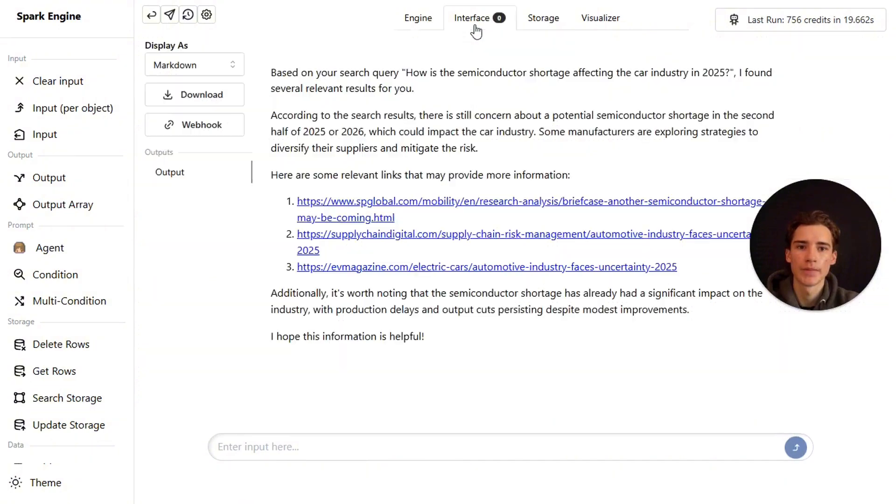
drag(273, 74, 510, 113)
click(323, 122)
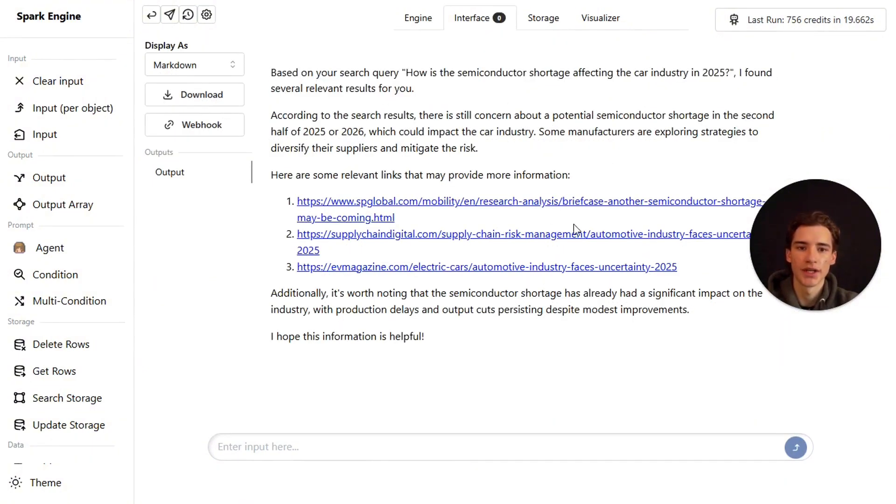
- Review the last run's outputs, model runs, token usage, duration and credits in the Token Information details
click(418, 18)
click(810, 28)
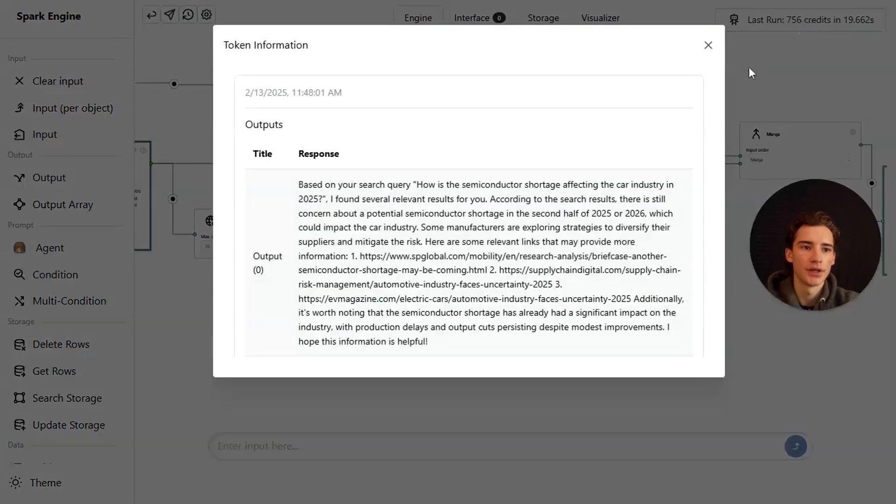
scroll(490, 218, down, 5)
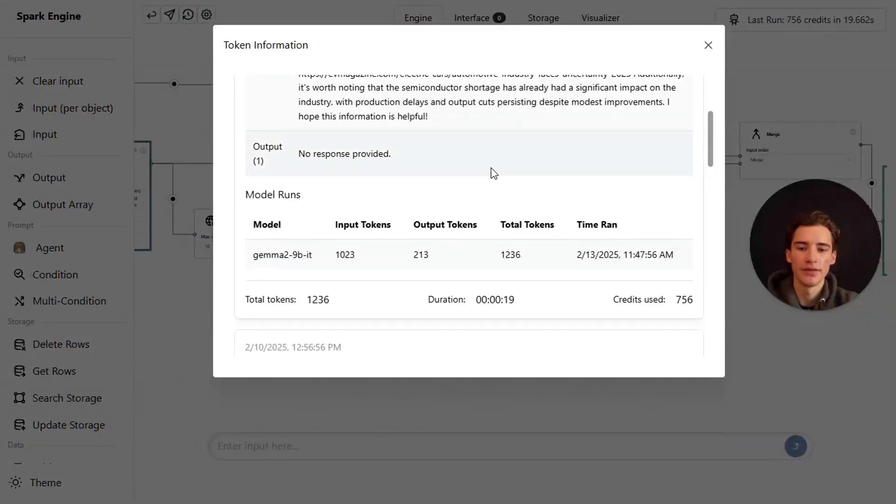
scroll(558, 127, up, 4)
scroll(556, 226, down, 3)
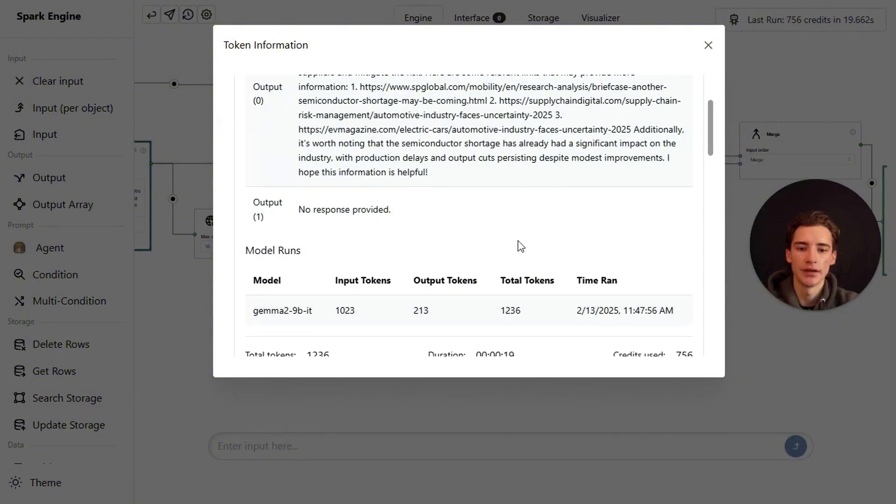
click(709, 45)
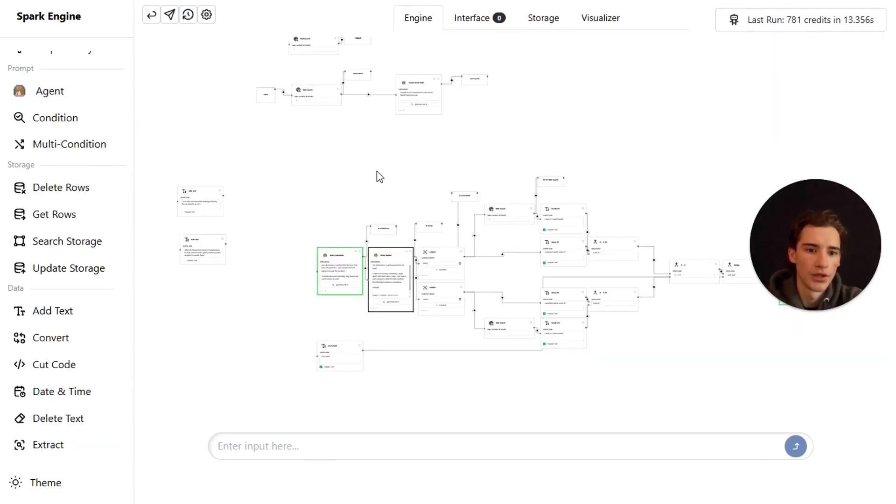
- Disconnect the Input node from the upper workflow's Web Search node and move it down toward the Query Generator workflow
scroll(423, 198, up, 5)
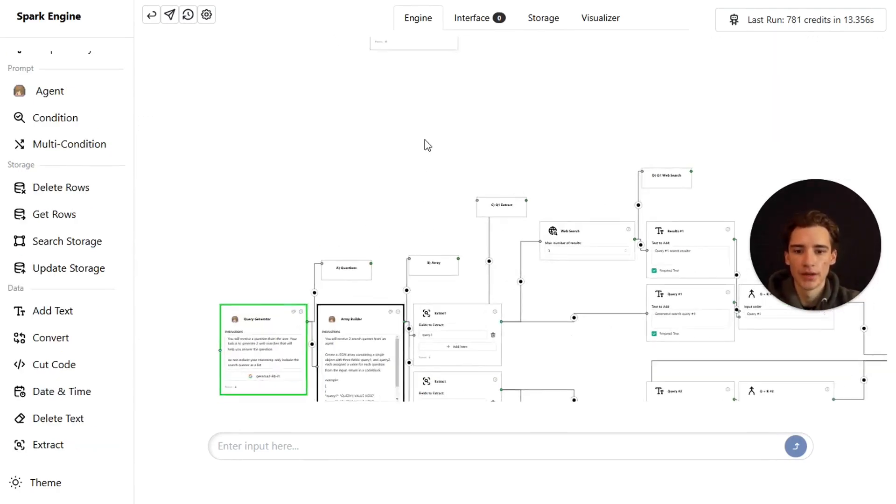
drag(253, 59, 548, 236)
scroll(513, 135, down, 5)
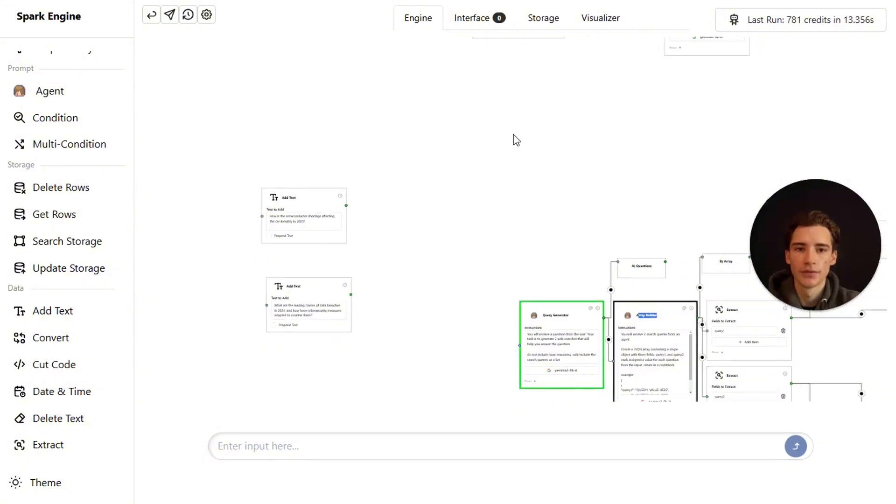
drag(519, 173, 523, 221)
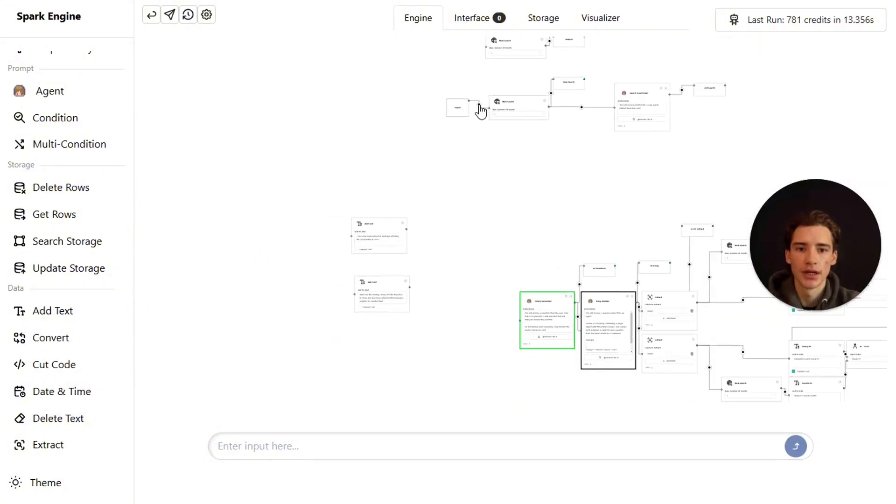
click(479, 105)
click(458, 99)
drag(458, 100, 486, 321)
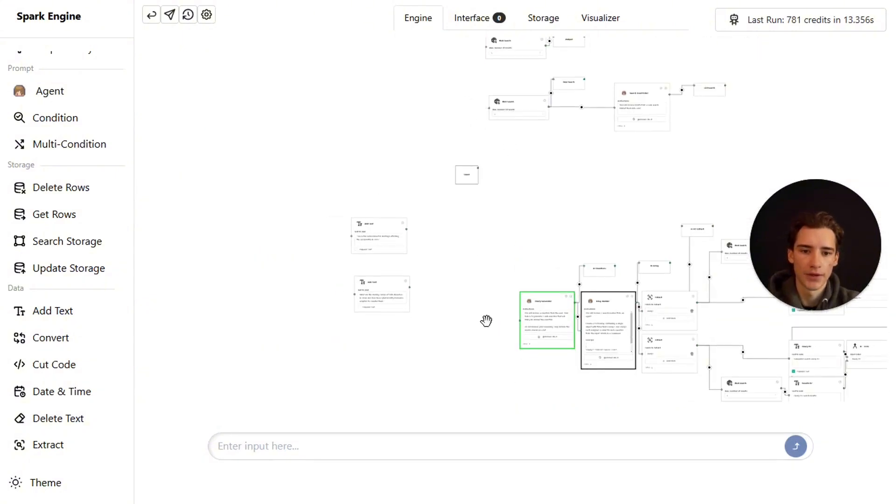
- Place the Input node beside Query Generator and connect it to both the Query Generator and User Input nodes
drag(535, 255, 545, 107)
scroll(545, 107, up, 3)
drag(531, 266, 484, 230)
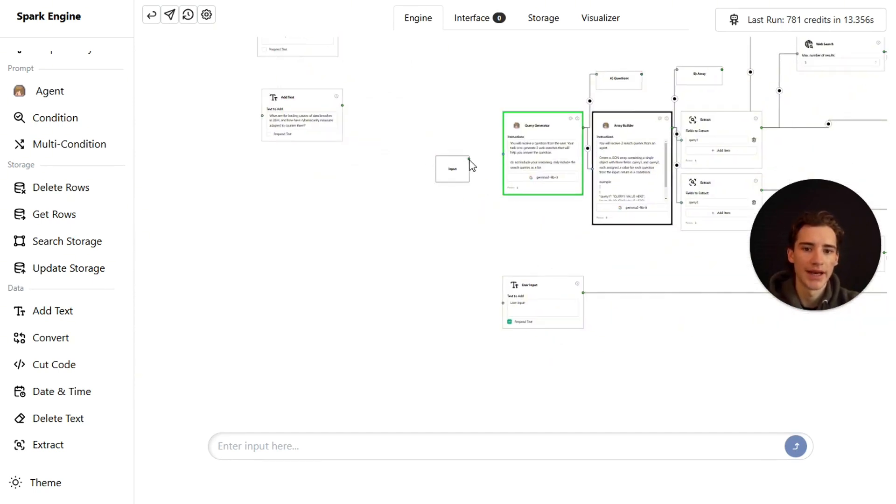
drag(499, 160, 502, 302)
drag(594, 237, 466, 241)
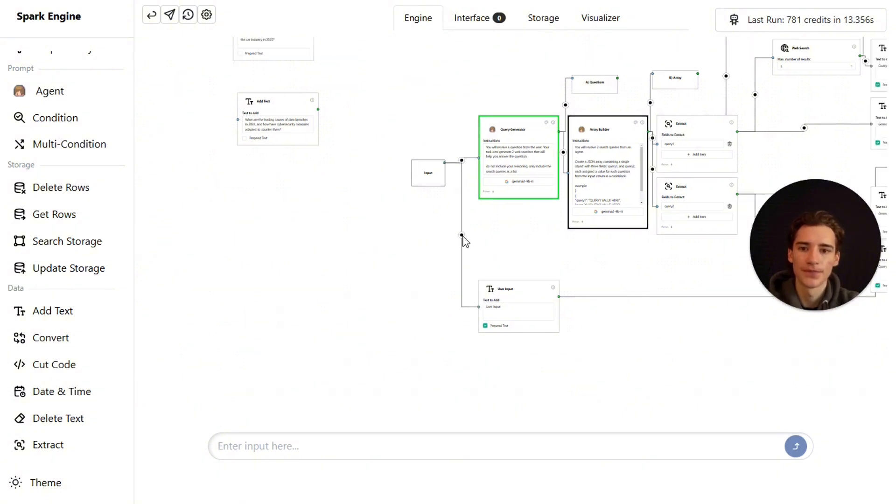
- Run the workflow with the Add Text question "What are the leading causes of data breaches in 2024, and how have cybersecurity measures adapted to counter them?"
drag(395, 80, 296, 175)
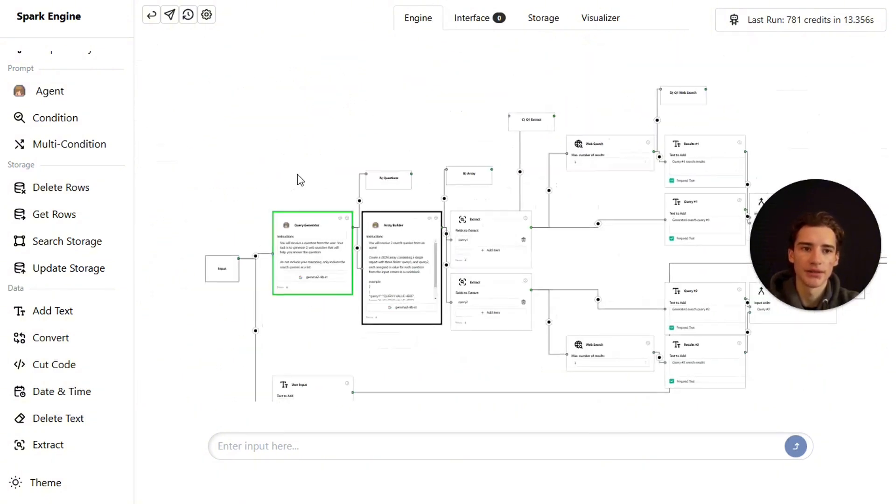
scroll(550, 156, down, 3)
drag(720, 121, 628, 105)
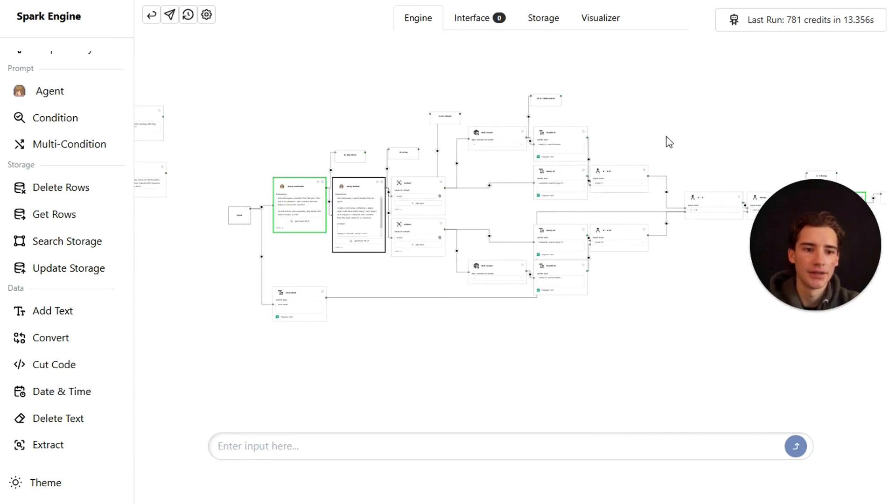
mouse_move(666, 136)
mouse_down()
mouse_move(461, 136)
mouse_move(676, 143)
mouse_up()
drag(188, 160, 392, 181)
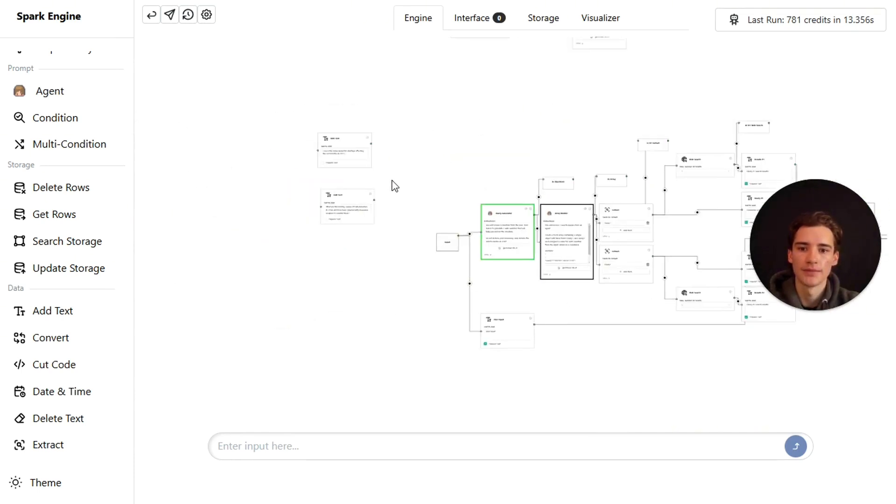
scroll(395, 185, up, 5)
click(381, 237)
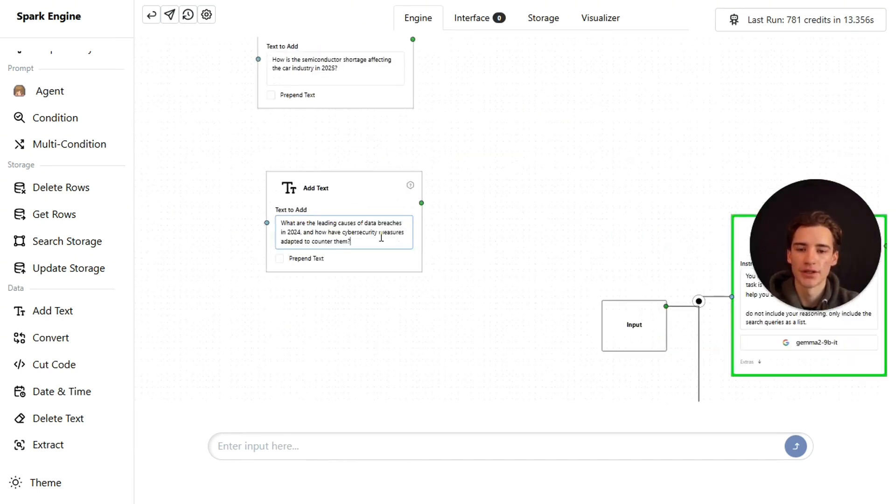
key(ctrl+a)
key(ctrl+c)
click(538, 246)
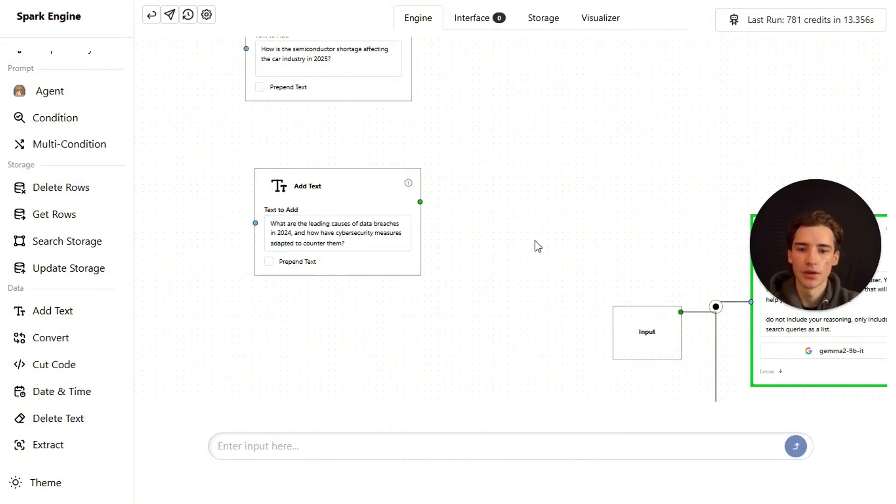
key(ctrl+v)
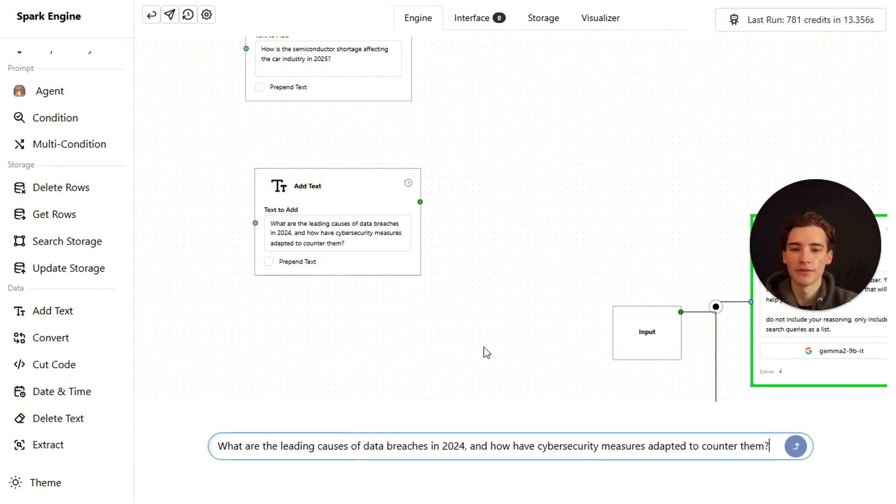
drag(608, 220, 507, 222)
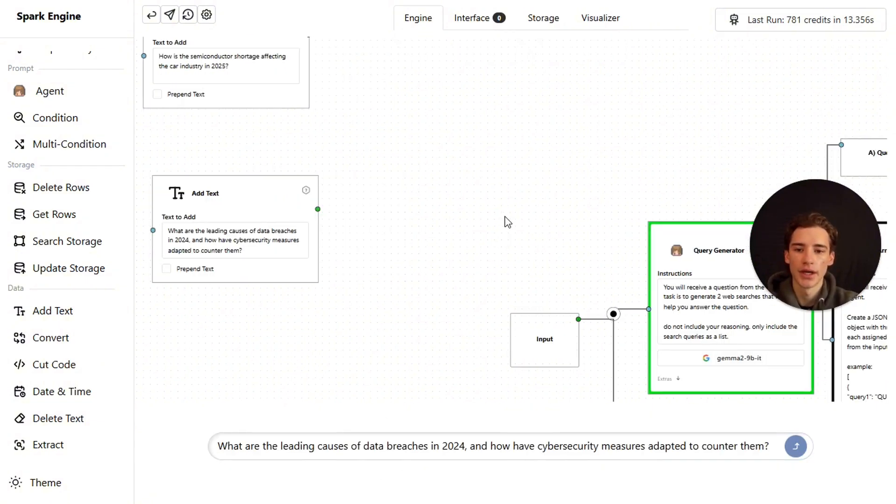
click(789, 449)
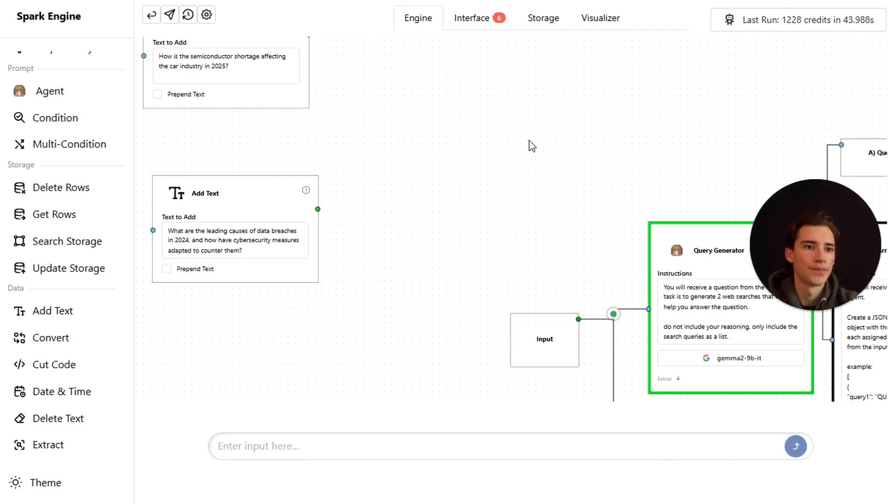
- Glance at the run's outputs and examine the Query Generator agent's instructions for turning a question into two web searches
click(470, 21)
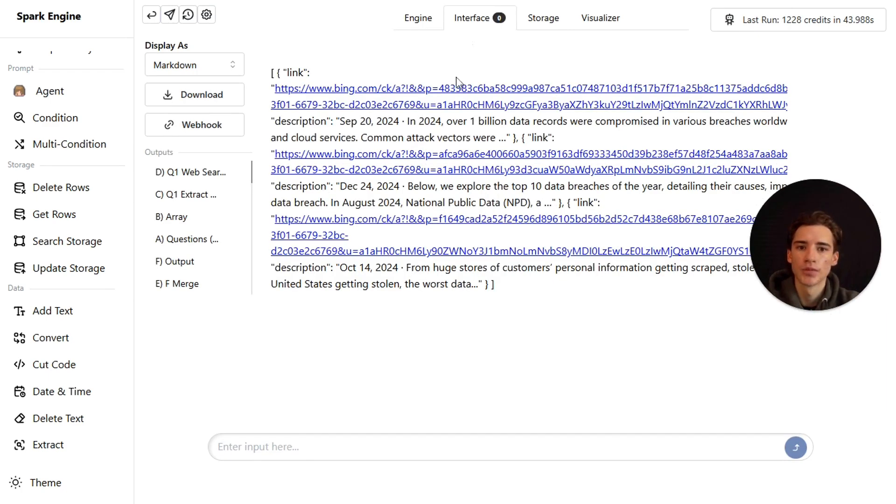
click(418, 18)
scroll(707, 122, down, 3)
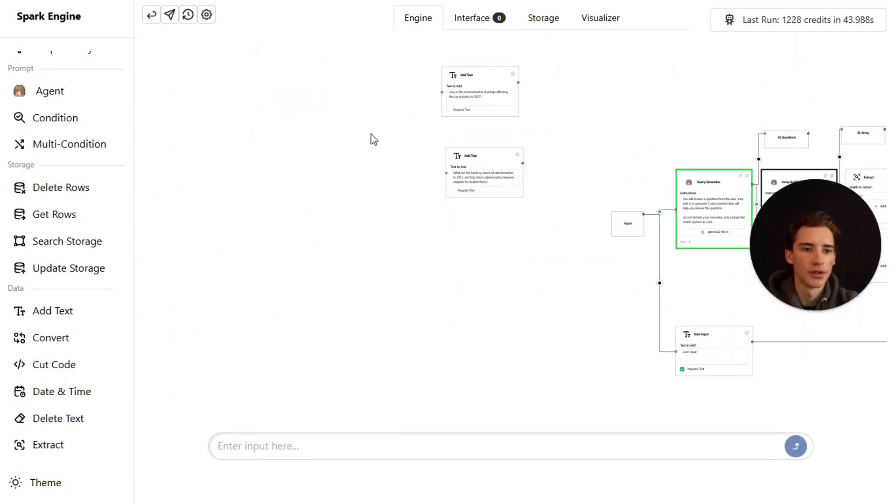
scroll(434, 140, right, 10)
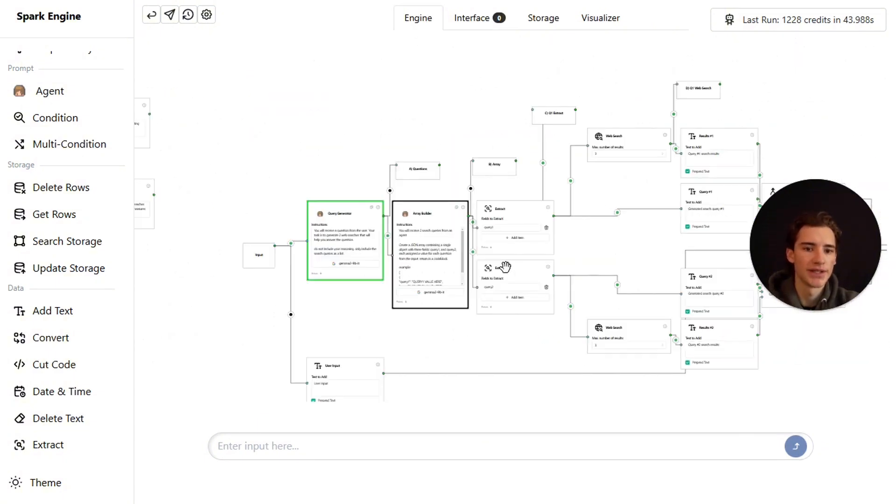
scroll(540, 110, up, 3)
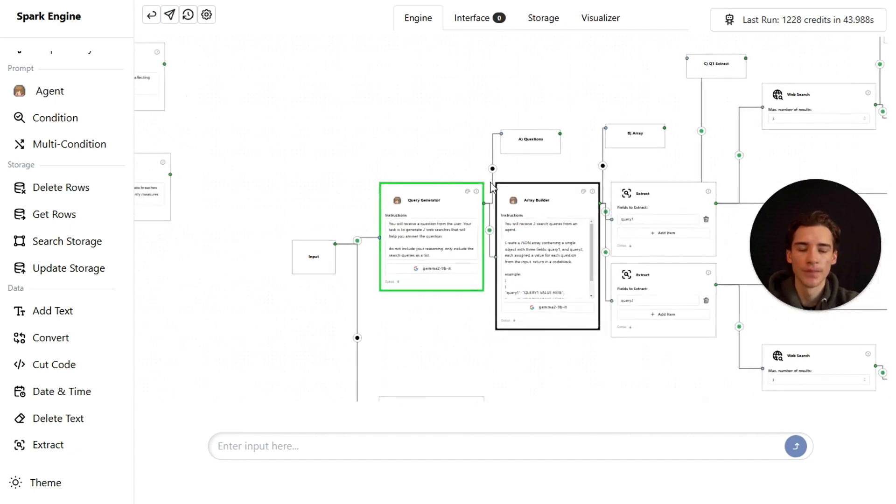
scroll(440, 171, up, 5)
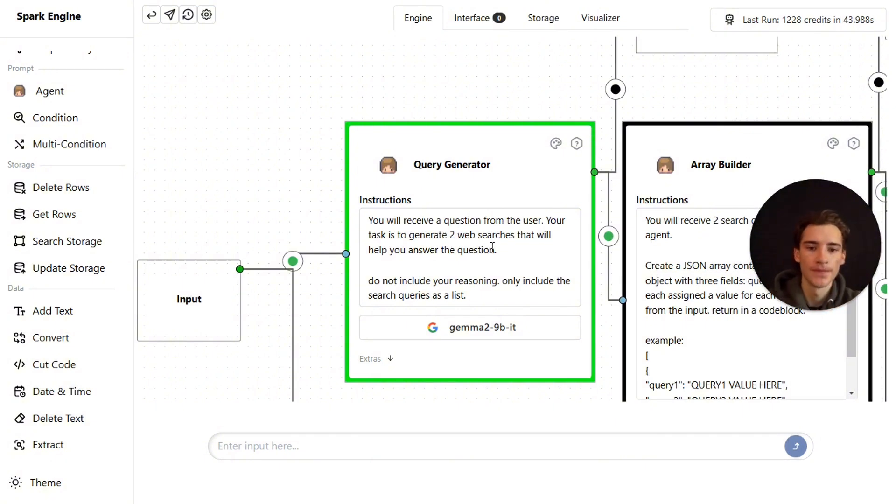
drag(492, 247, 300, 206)
click(300, 206)
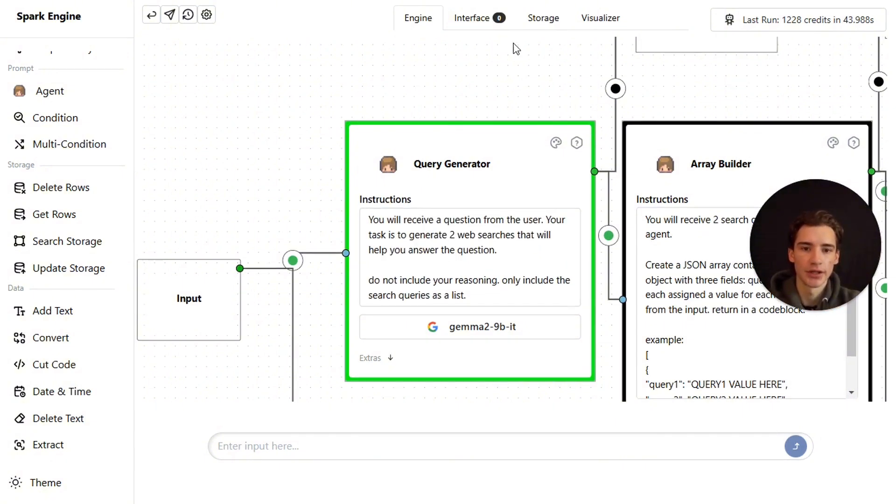
- Inspect the "A) Questions" output and highlight the two search queries generated for the data breach question
click(476, 26)
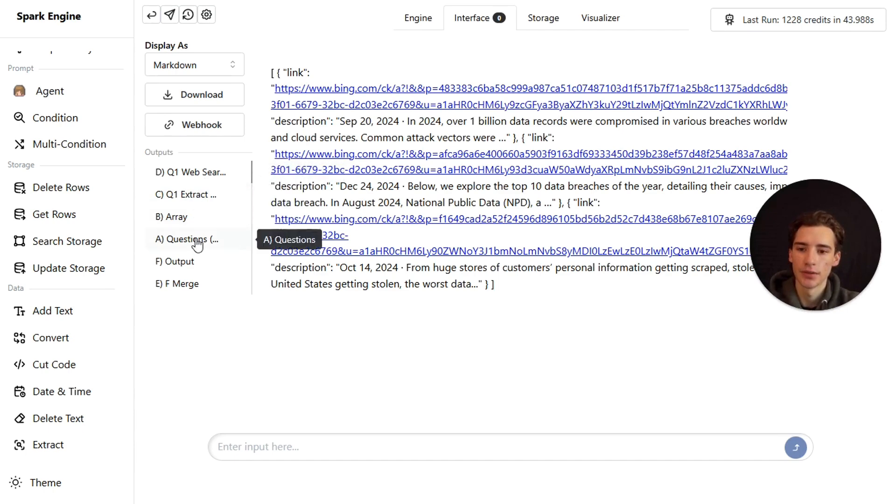
click(198, 243)
drag(680, 118, 427, 103)
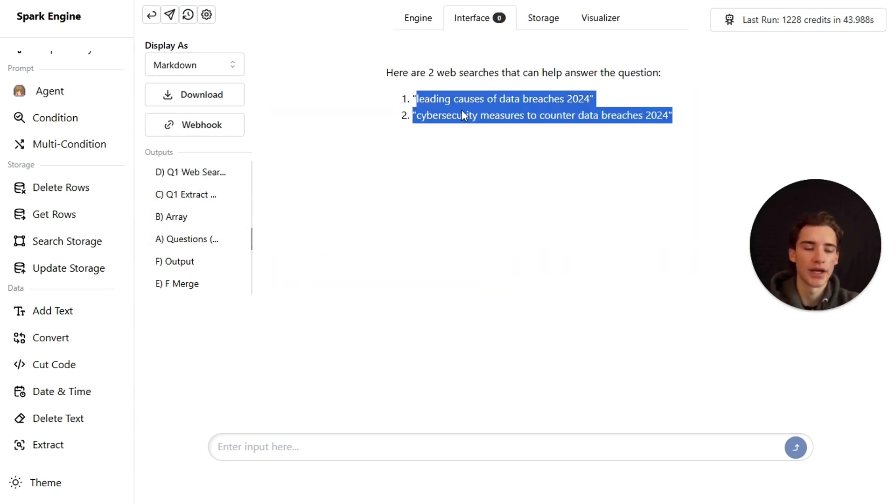
click(445, 73)
click(419, 19)
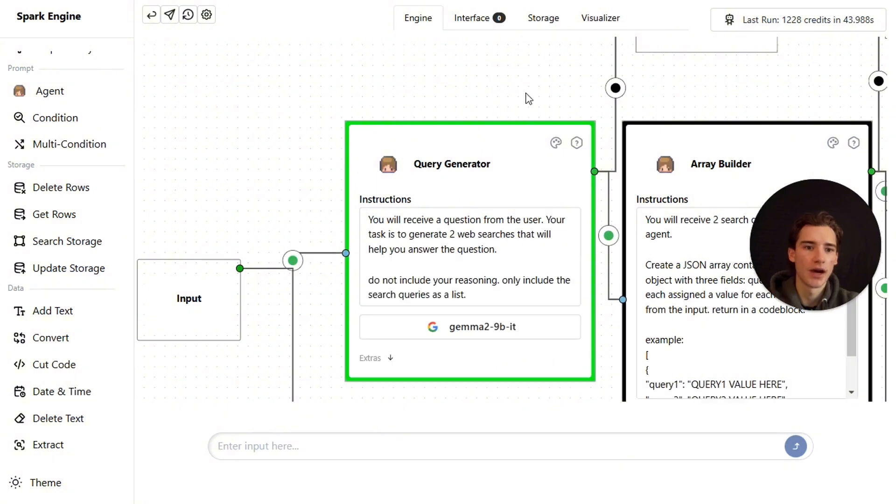
- Examine how the Query Generator and Array Builder instructions prepare query1 and query2 for the two Extract nodes
drag(526, 96, 404, 102)
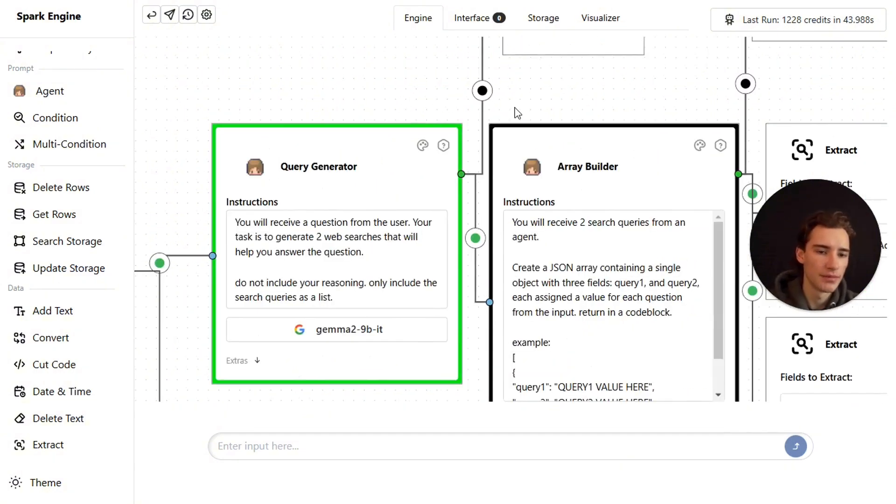
scroll(517, 110, down, 5)
drag(586, 100, 489, 100)
scroll(487, 102, up, 2)
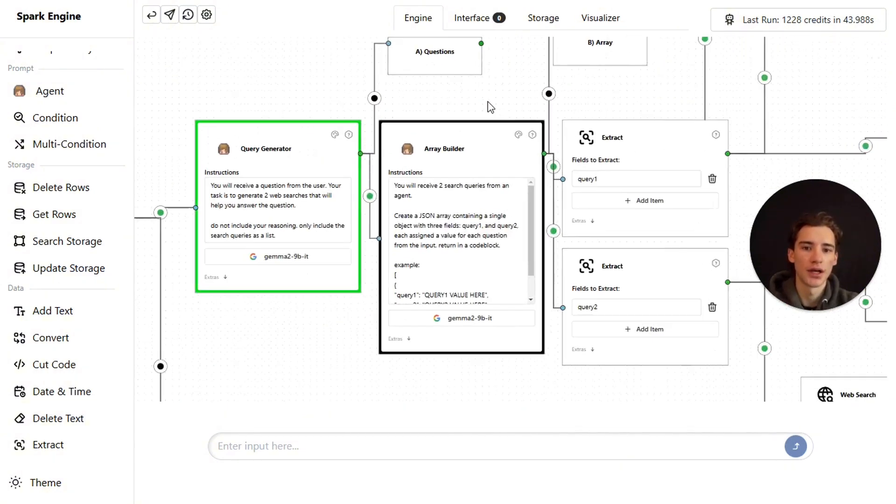
scroll(490, 107, up, 1)
drag(624, 109, 539, 116)
scroll(539, 115, down, 2)
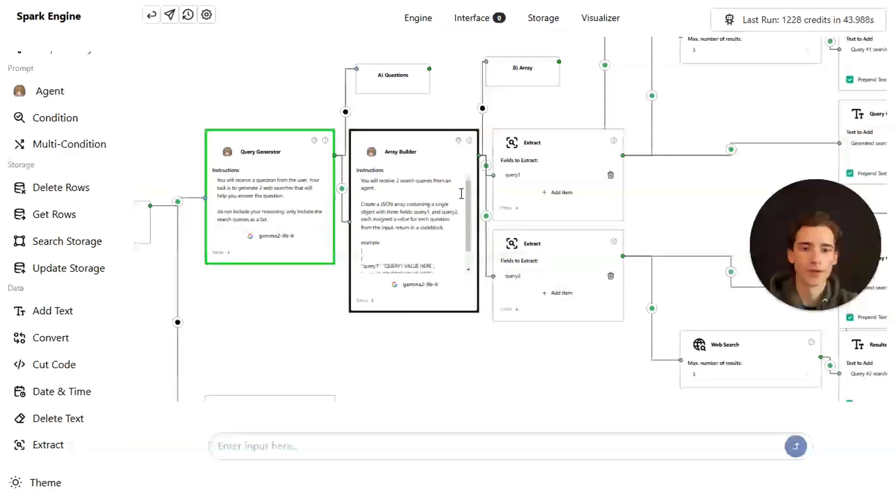
scroll(467, 196, up, 3)
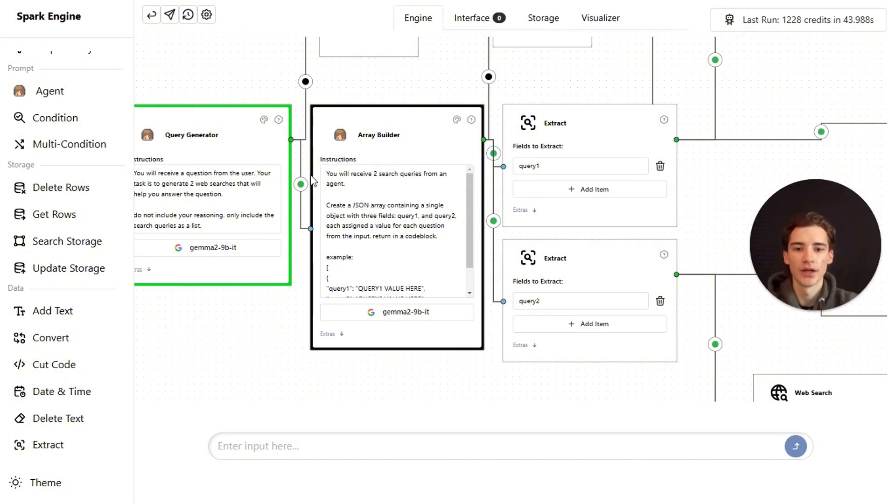
drag(242, 90, 363, 107)
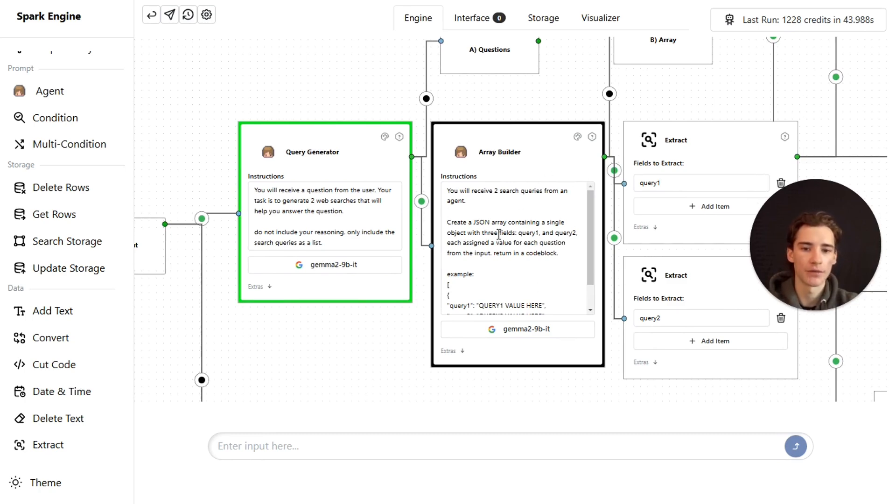
drag(353, 215, 254, 188)
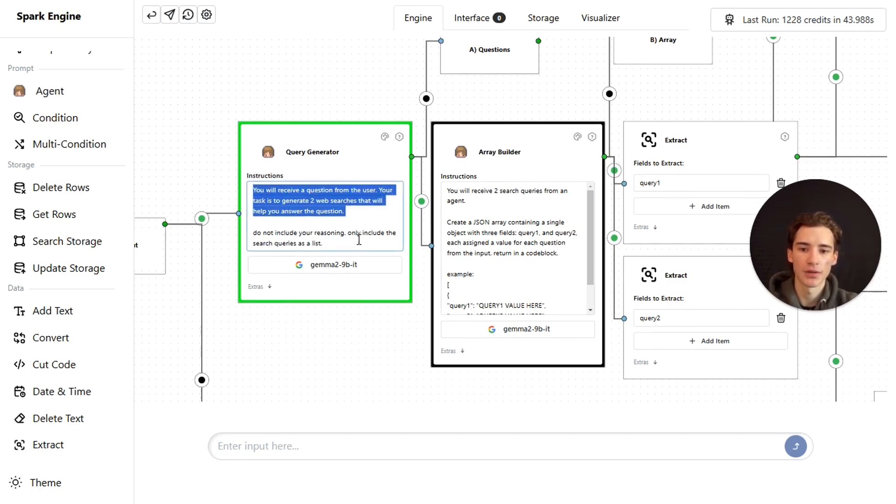
- Review how the Query Generator and Array Builder feed the two Extract nodes for query1 and query2
click(358, 241)
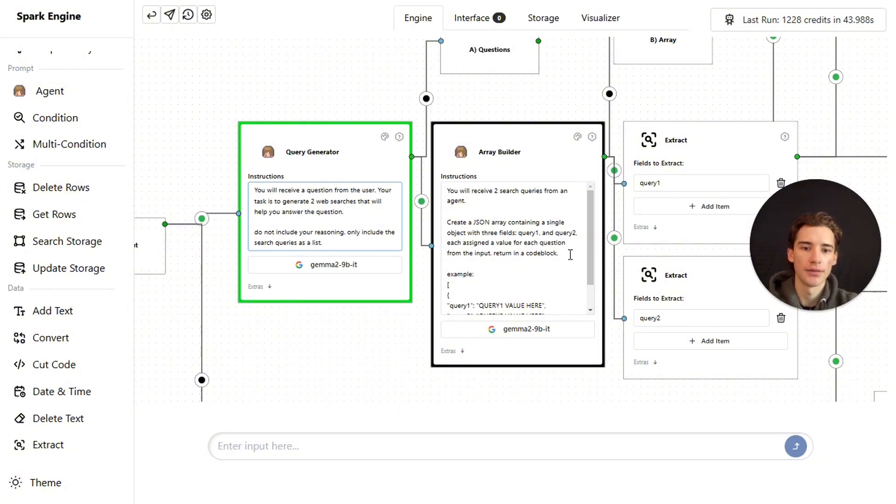
click(517, 104)
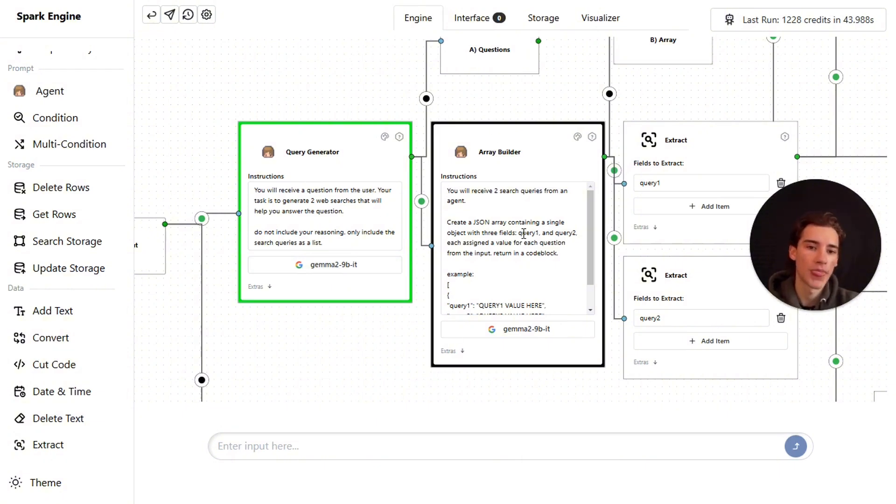
scroll(474, 114, right, 5)
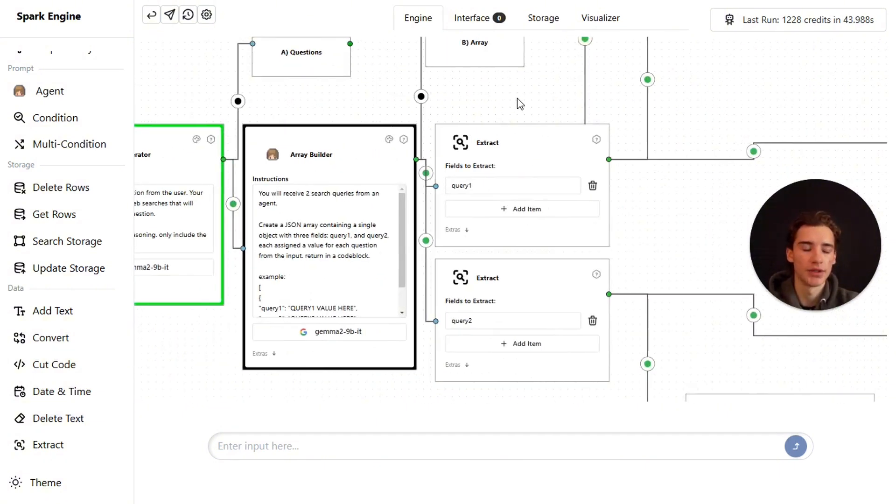
scroll(519, 104, left, 1)
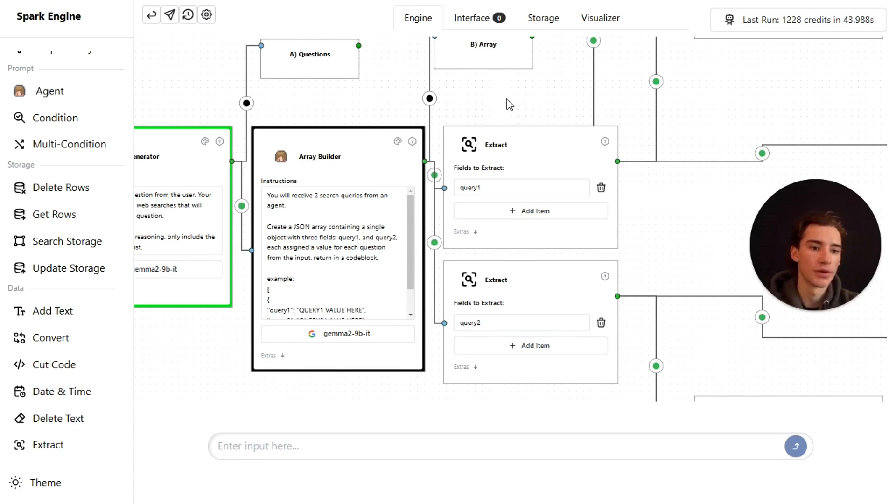
scroll(367, 123, left, 4)
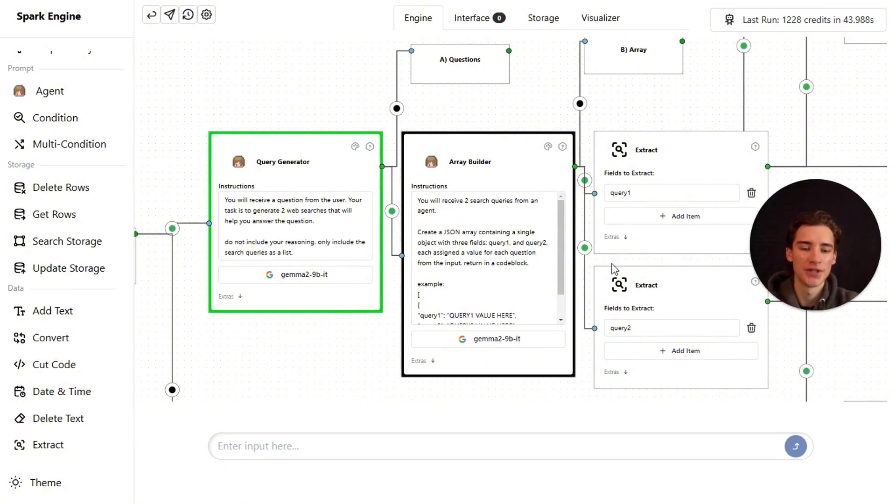
scroll(532, 108, right, 4)
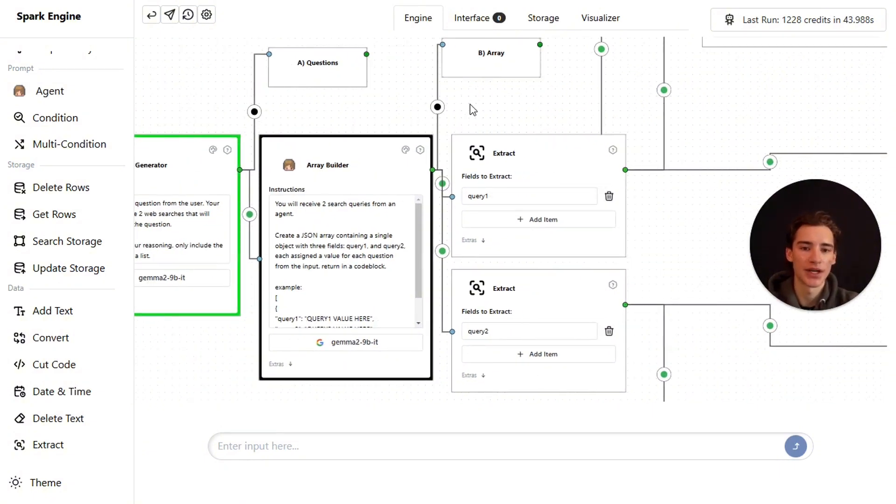
scroll(470, 105, down, 3)
drag(669, 90, 598, 100)
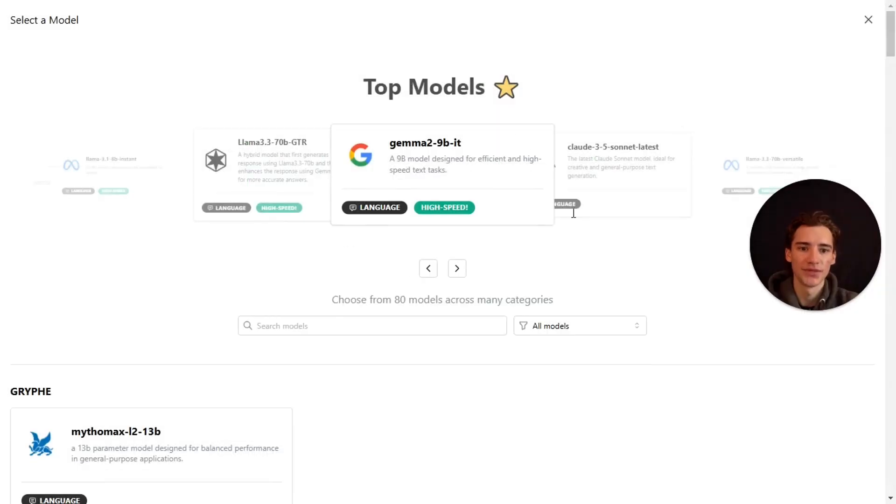
scroll(572, 210, down, 1)
scroll(873, 20, up, 1)
click(870, 21)
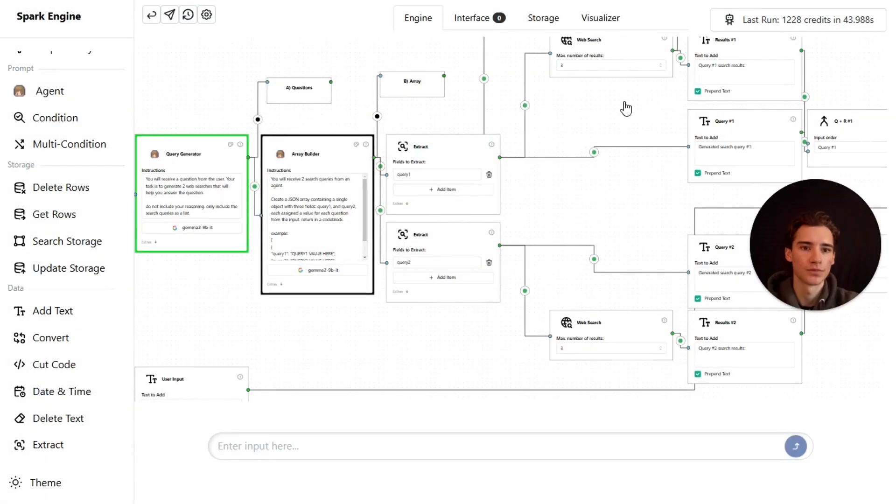
- Inspect the "B) Array" output to see how the Array Builder structures the two search queries
drag(595, 119, 603, 148)
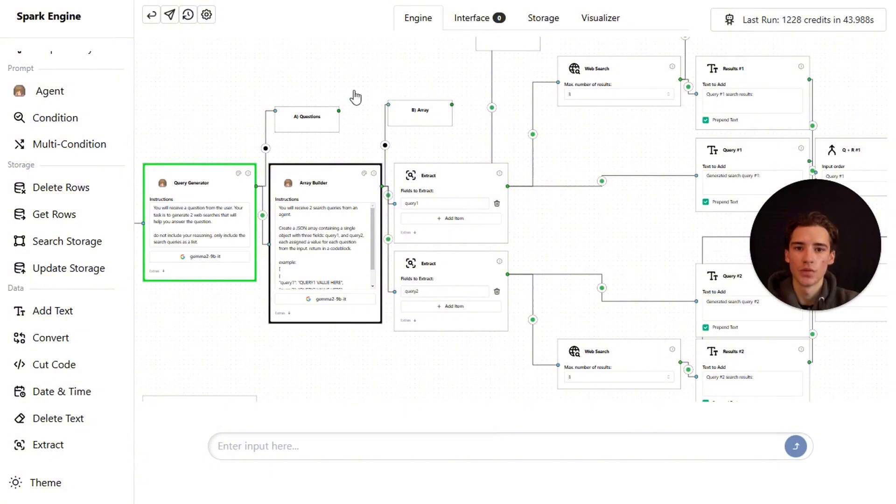
click(472, 19)
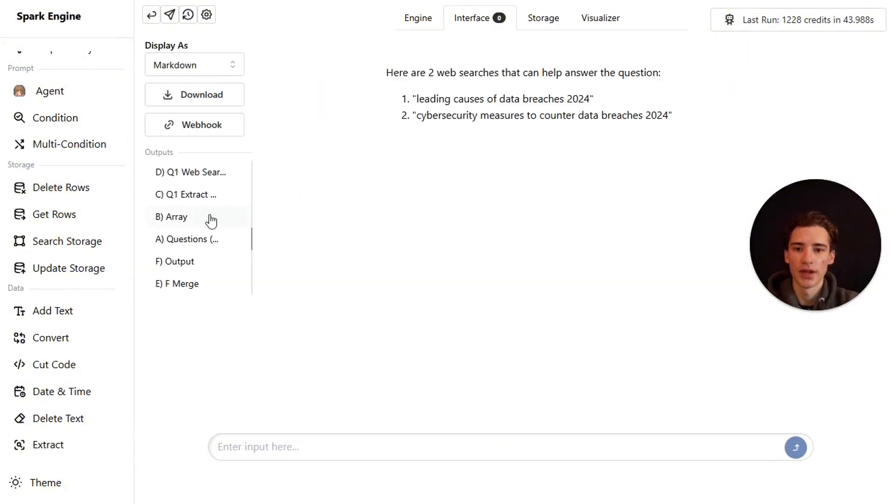
click(188, 217)
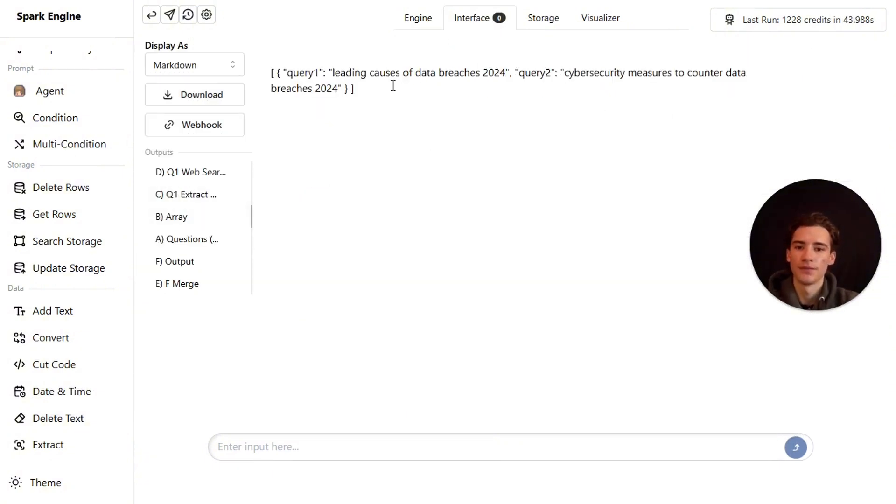
click(418, 20)
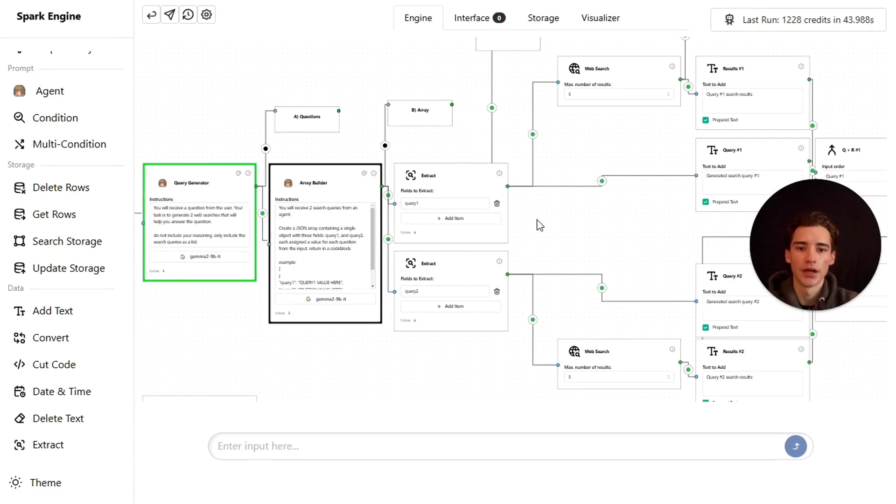
- Examine the query1 and query2 Extract nodes and trace their connections to the Web Search and Add Text nodes
scroll(532, 221, up, 3)
scroll(521, 214, up, 1)
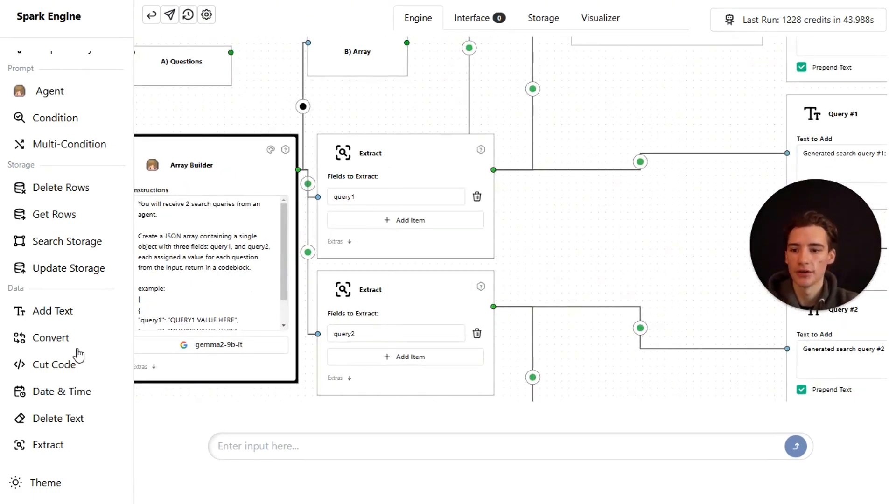
scroll(78, 351, down, 3)
scroll(397, 108, down, 5)
scroll(416, 135, up, 3)
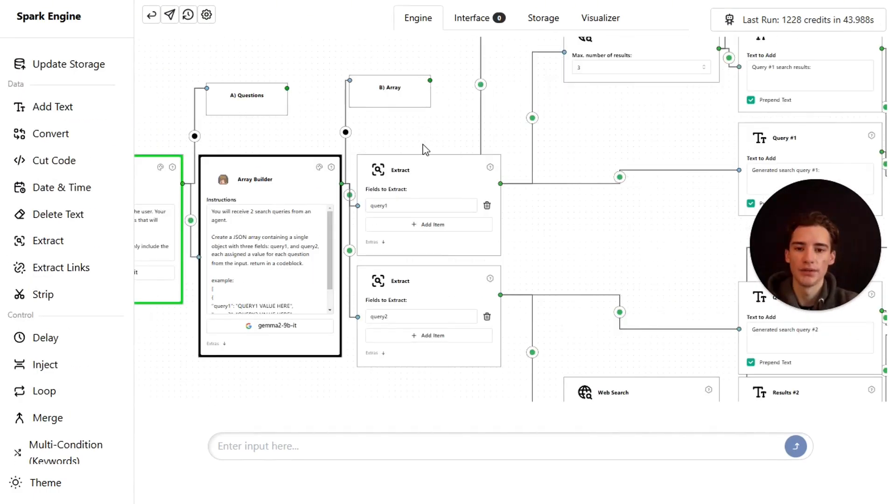
scroll(554, 170, up, 5)
scroll(554, 170, right, 6)
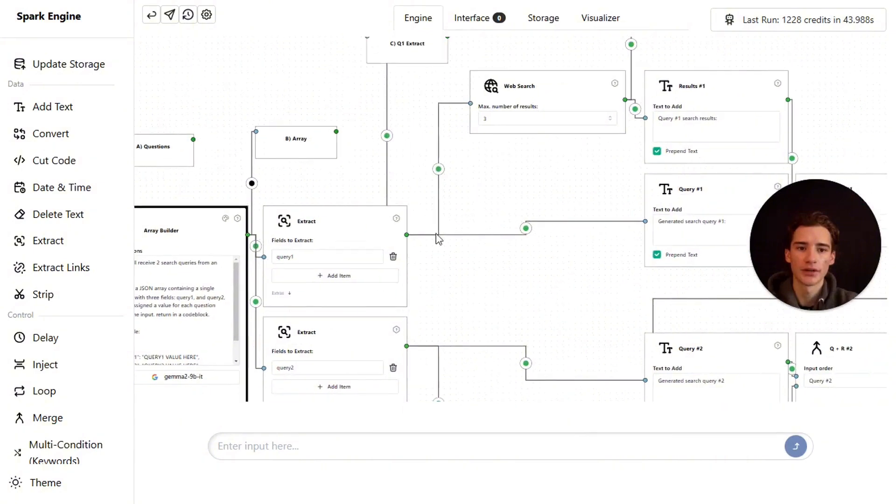
scroll(495, 350, down, 5)
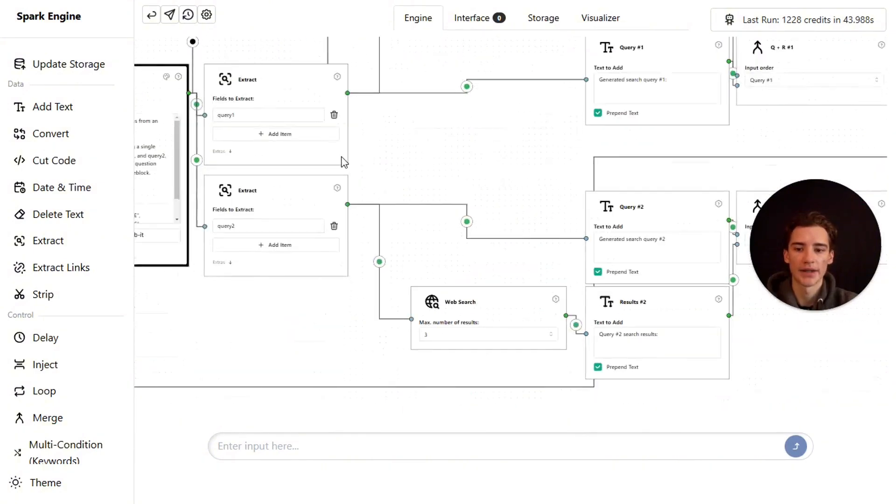
scroll(383, 173, up, 3)
scroll(382, 173, left, 1)
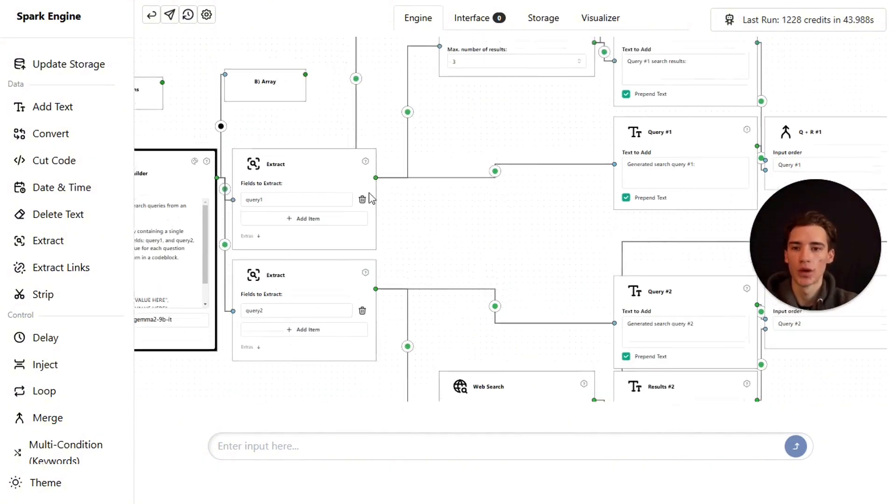
scroll(490, 87, up, 5)
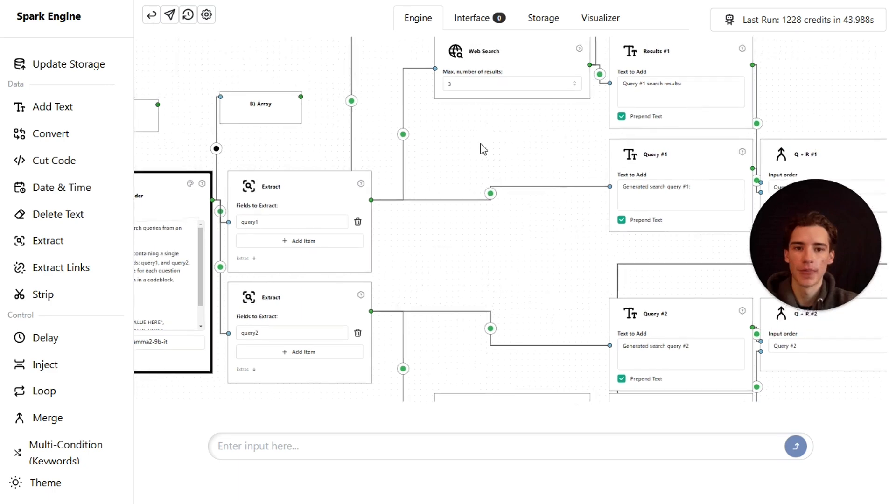
- Inspect the "C) Q1 Extract" output and highlight the extracted first search query
click(474, 20)
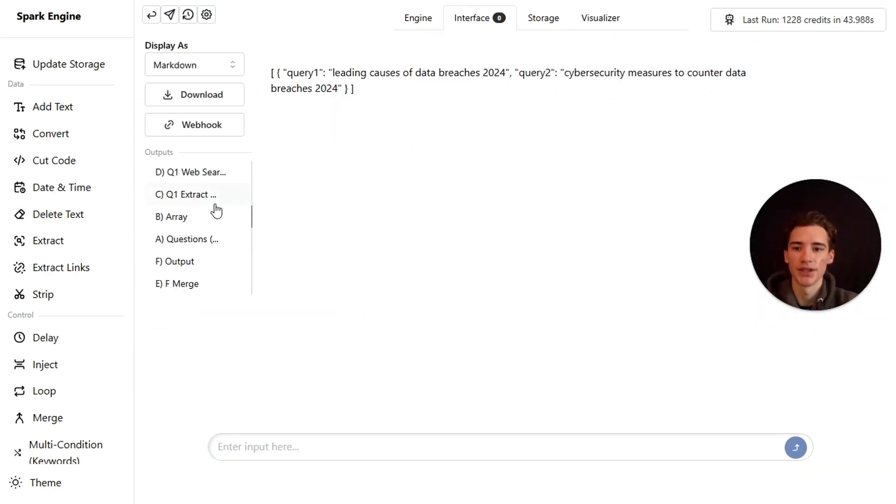
click(232, 195)
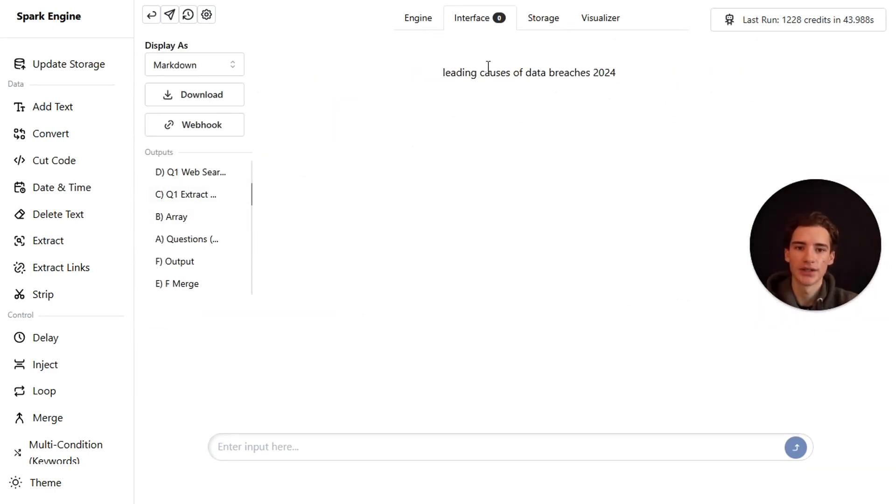
triple_click(473, 79)
click(632, 75)
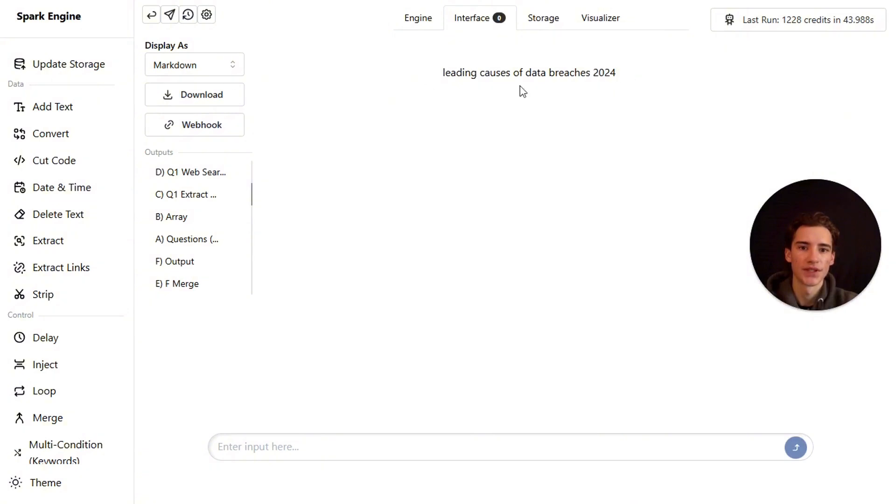
drag(626, 76, 412, 70)
click(418, 18)
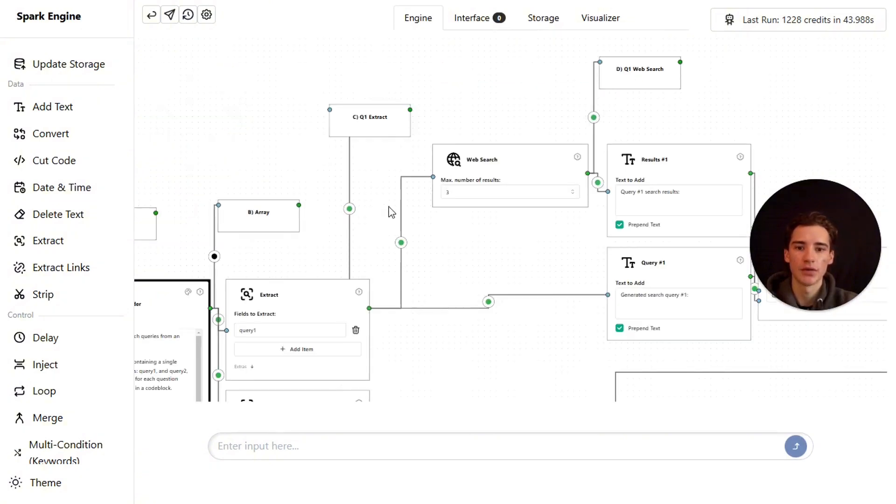
- Show the query1 Extract node's extra options and examine its plain text output setting
drag(359, 201, 392, 115)
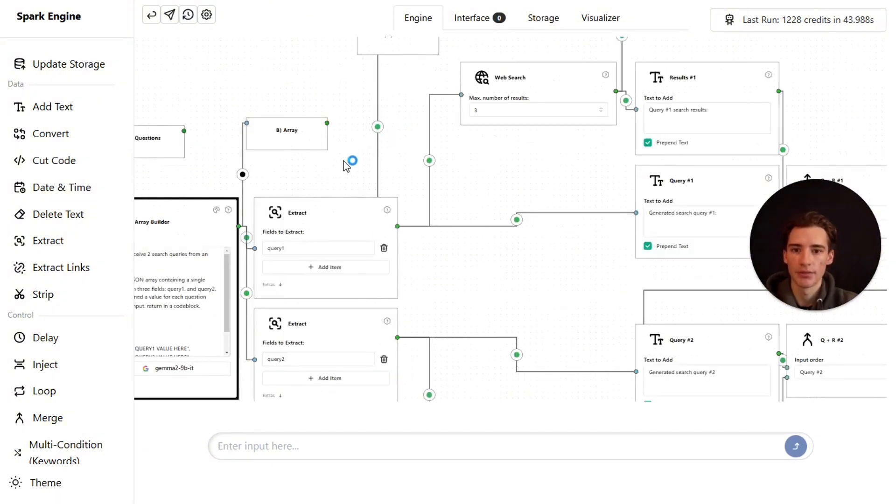
drag(348, 160, 403, 139)
scroll(400, 248, up, 5)
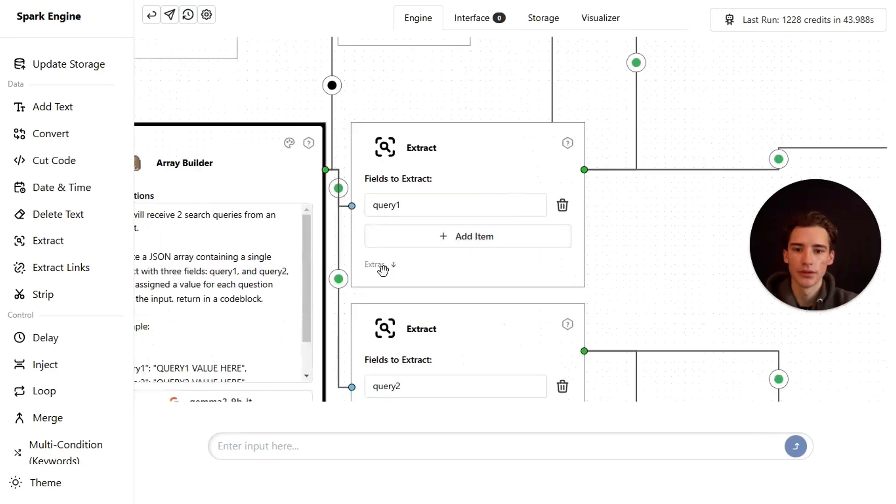
click(391, 268)
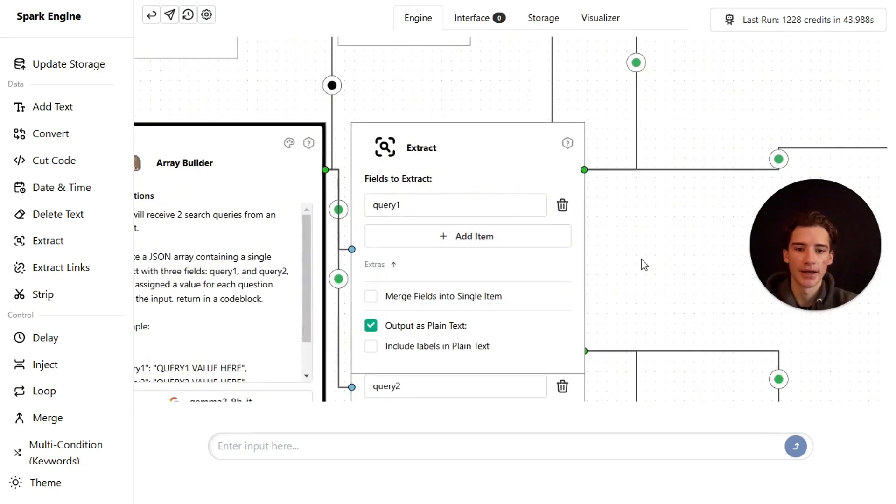
drag(643, 262, 612, 200)
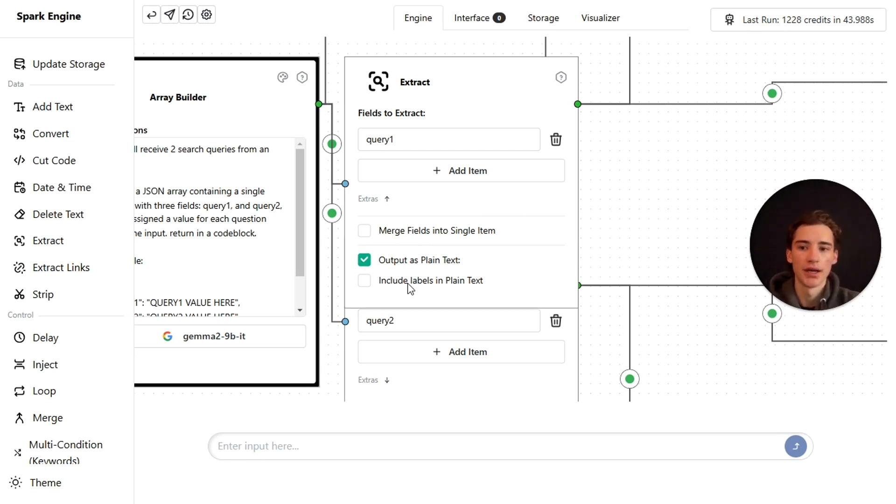
- Highlight the query1 line in the Array Builder's example and collapse the query1 Extract node's extra options
drag(652, 207, 738, 190)
drag(198, 290, 256, 256)
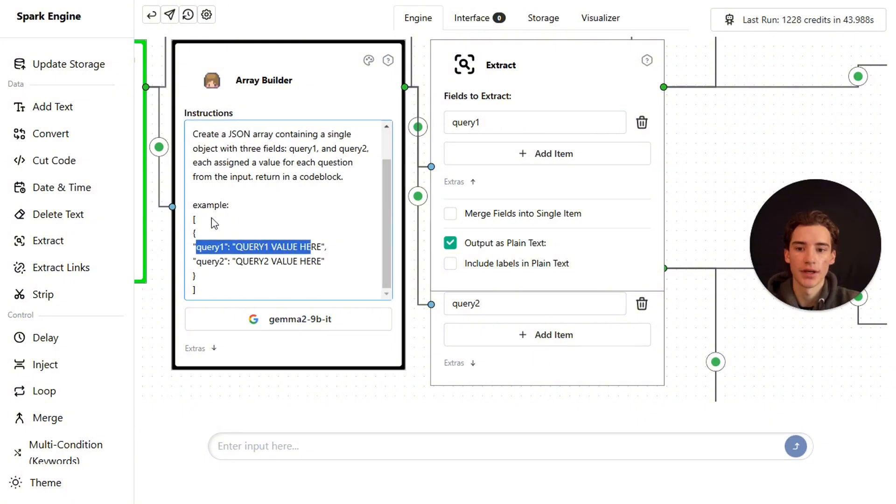
click(262, 240)
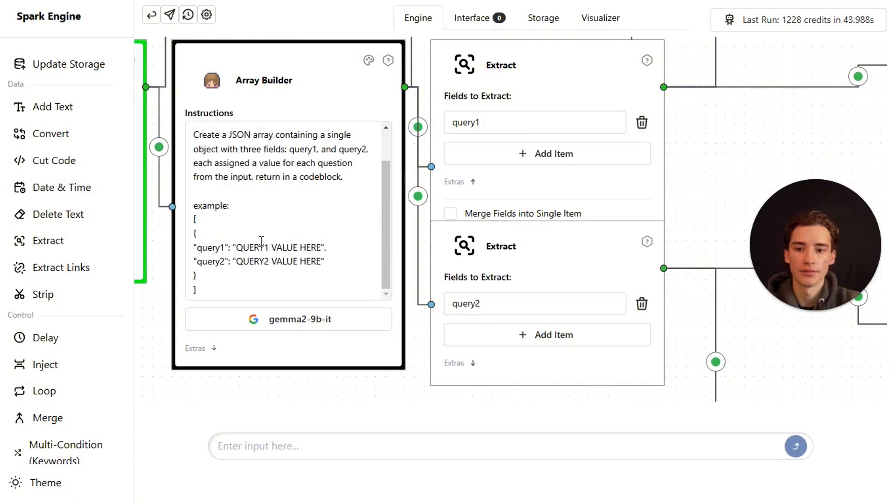
click(462, 184)
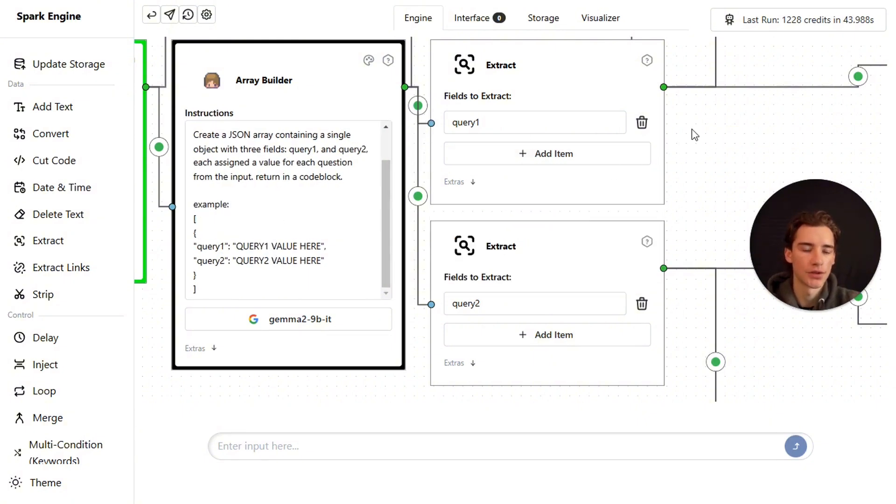
- Follow the query1 Extract connection to its Web Search node and examine the maximum number of results
scroll(692, 136, down, 5)
drag(735, 100, 556, 287)
scroll(600, 192, up, 4)
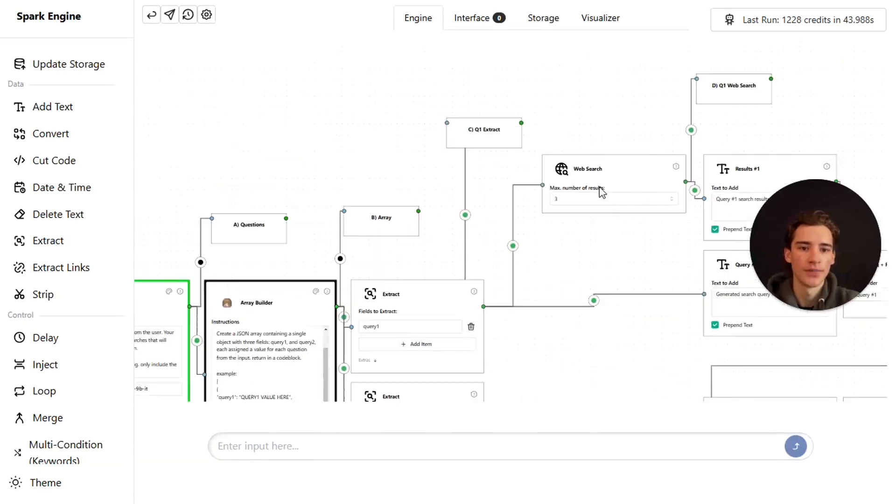
drag(645, 92, 345, 100)
drag(169, 260, 431, 192)
scroll(431, 191, down, 1)
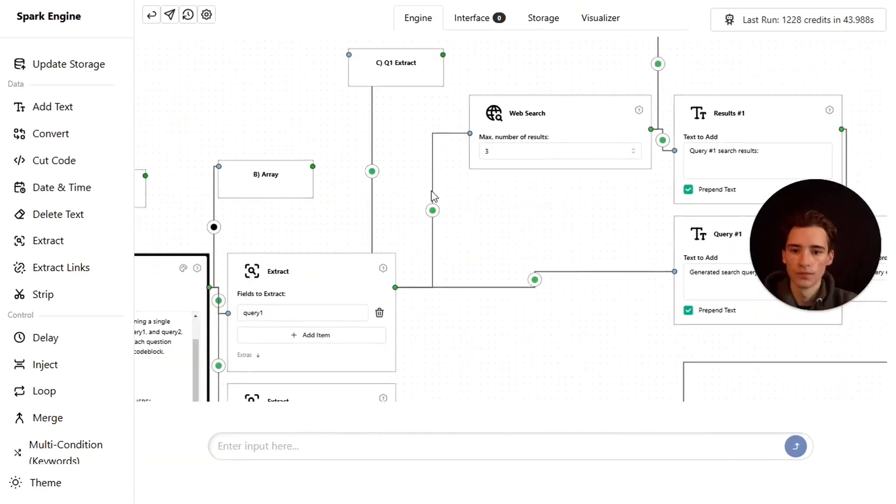
drag(538, 225, 337, 371)
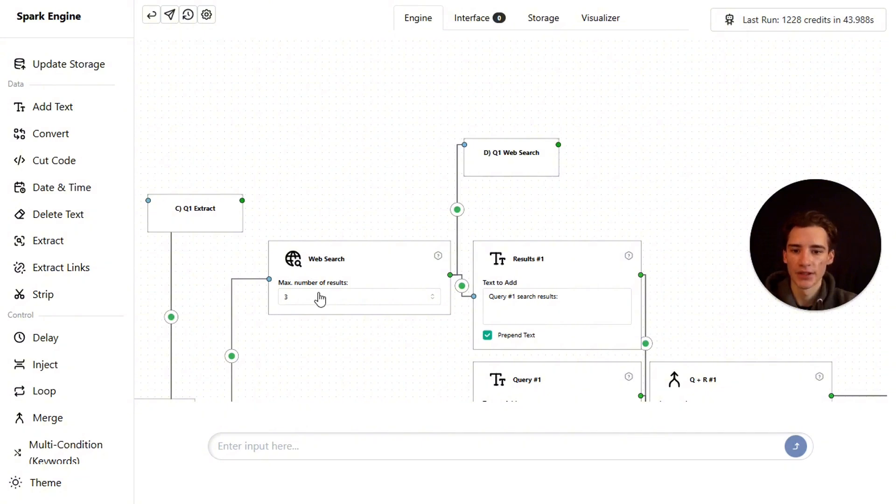
- Inspect the "D) Q1 Web Search" output and return to the workflow overview of both search branches
click(489, 19)
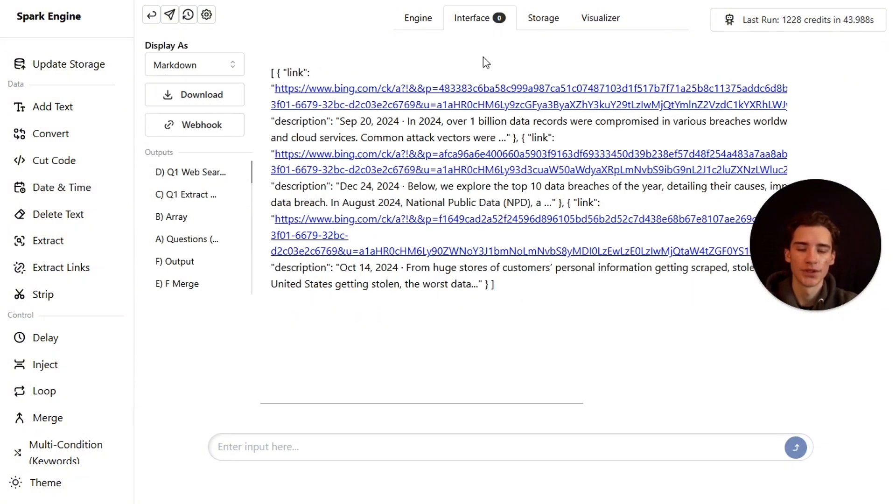
click(428, 19)
scroll(410, 304, down, 5)
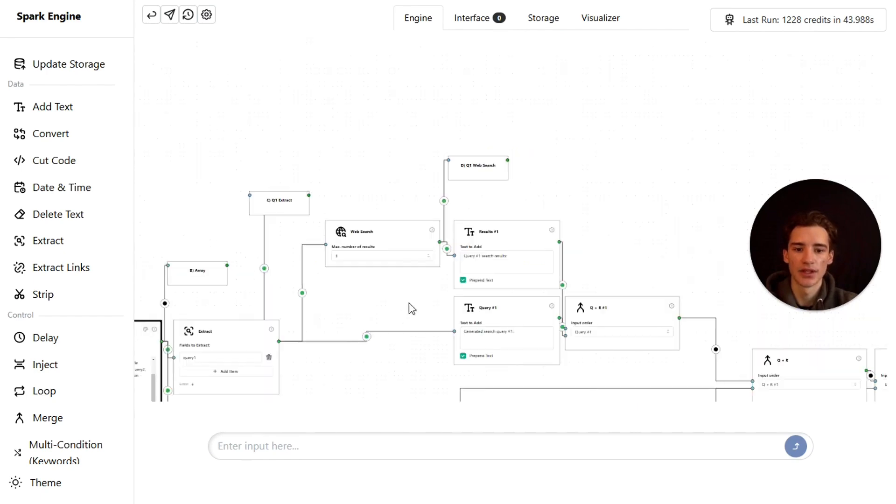
drag(397, 280, 408, 158)
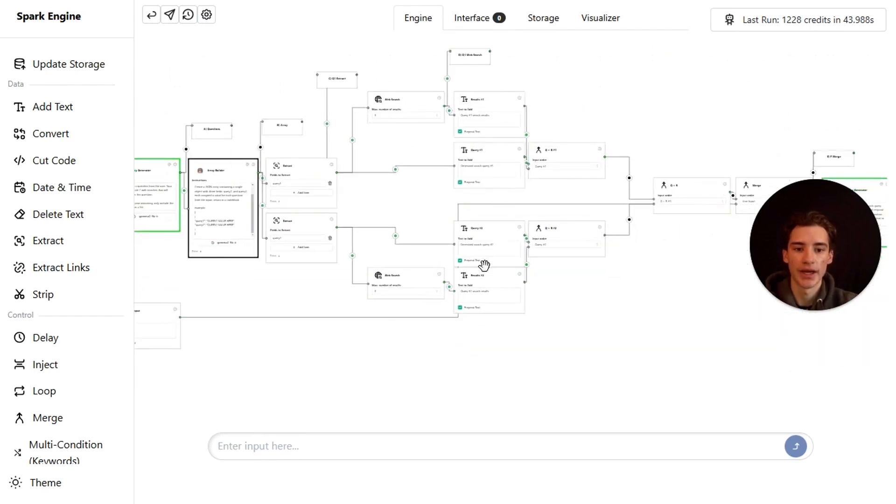
- Examine the Results #1 and Query #1 nodes and highlight the label text that each one prepends
scroll(429, 284, up, 3)
drag(397, 184, 259, 364)
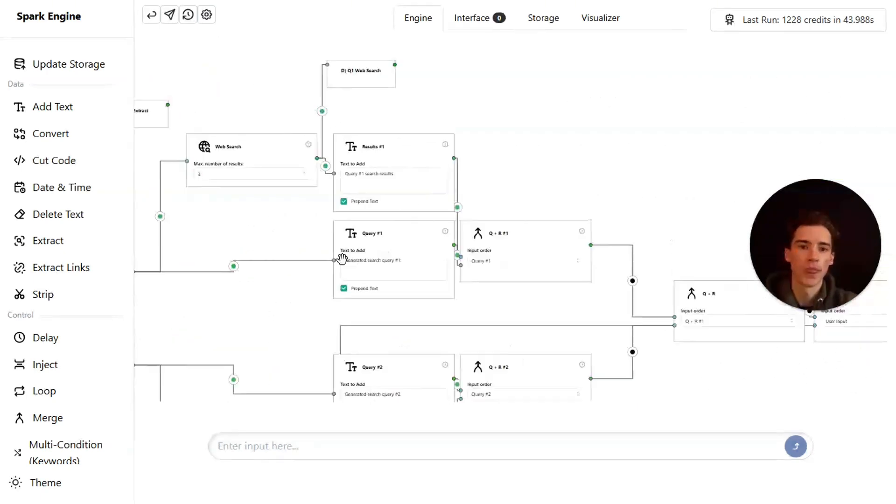
drag(524, 162, 444, 122)
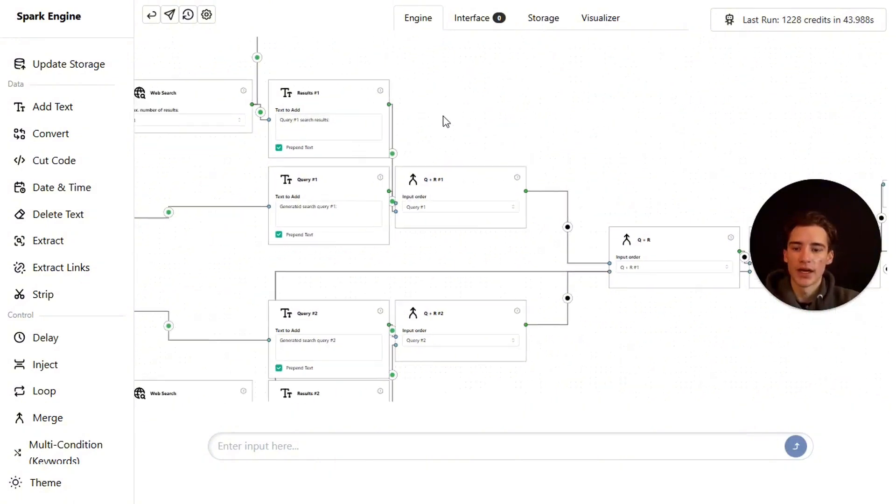
scroll(349, 106, up, 4)
drag(362, 116, 492, 103)
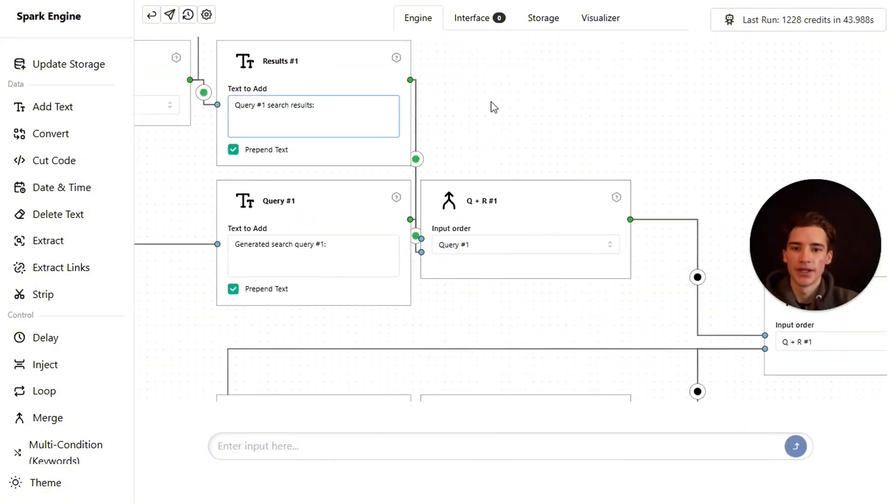
click(493, 103)
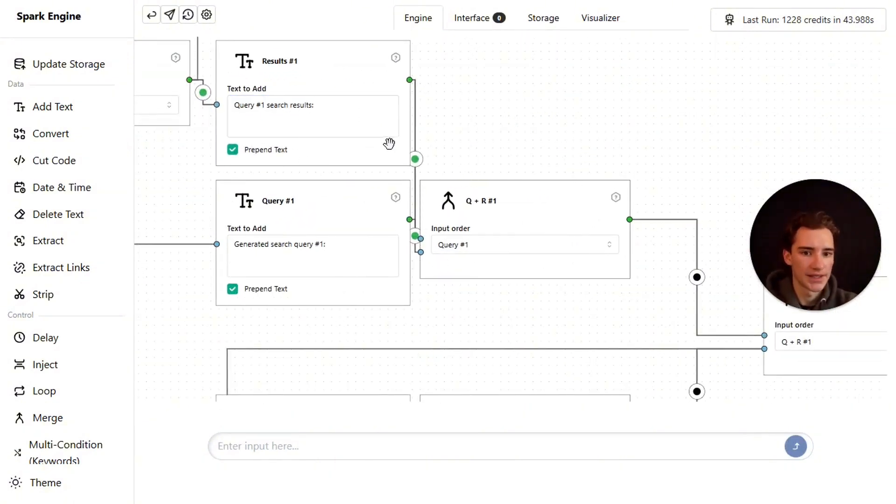
drag(333, 118, 238, 112)
click(496, 116)
drag(342, 243, 214, 253)
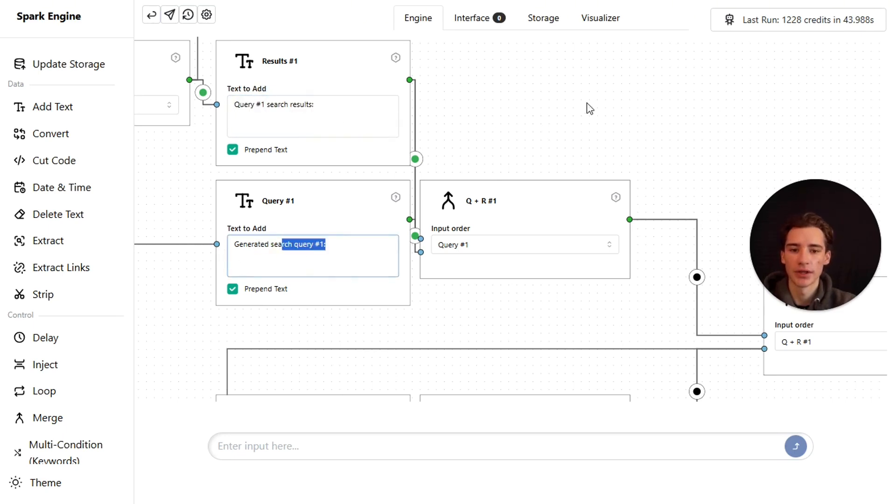
- Trace how the Q + R #1 and Q + R #2 nodes feed the combined Q + R node and the Merge node
drag(506, 118, 281, 116)
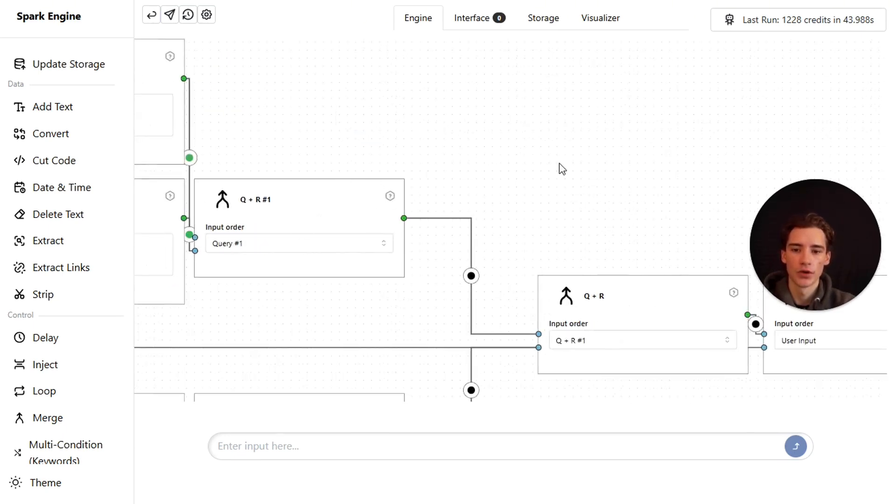
drag(476, 139, 238, 58)
scroll(317, 228, down, 6)
drag(187, 137, 316, 129)
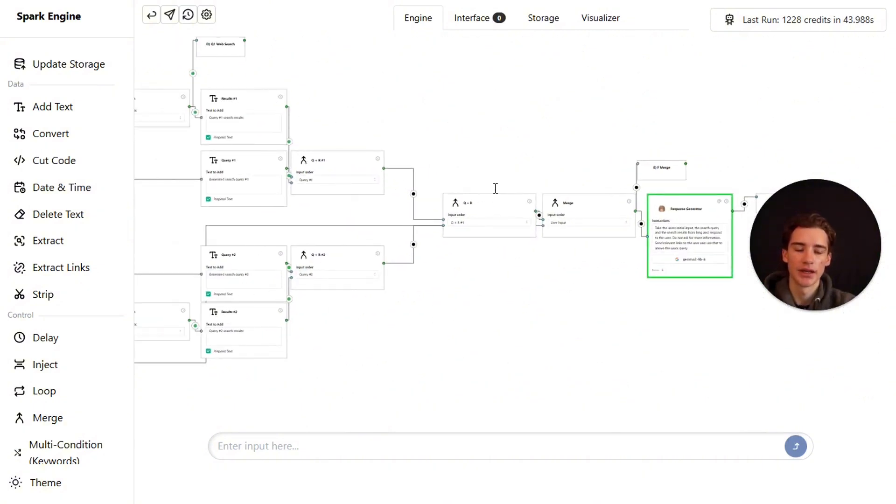
drag(496, 188, 567, 178)
scroll(357, 192, up, 4)
scroll(598, 96, down, 5)
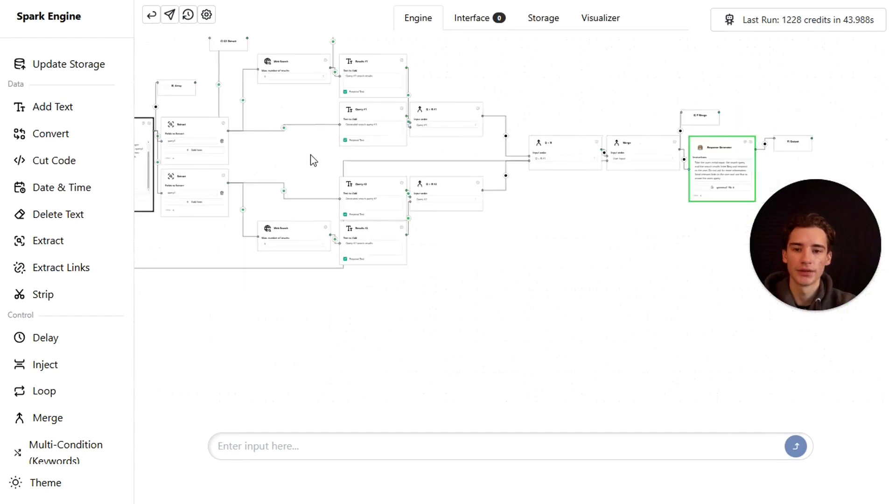
drag(313, 161, 394, 140)
scroll(327, 154, up, 2)
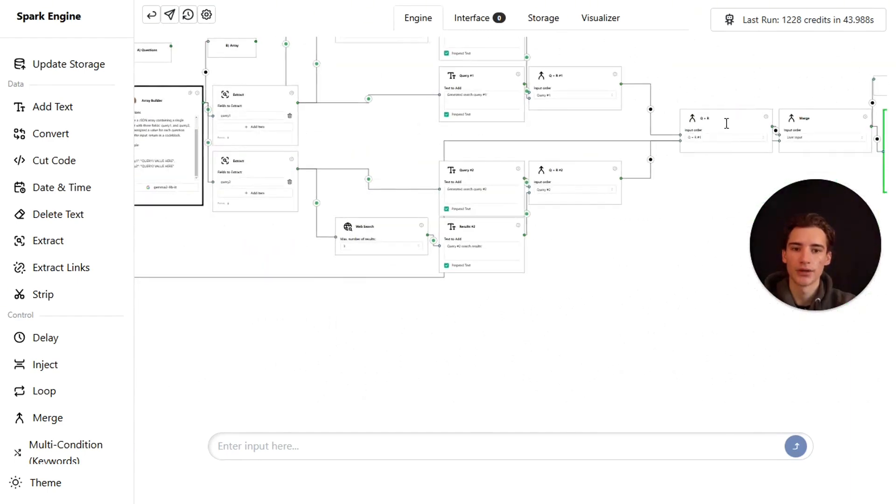
- Examine the final Merge node with its User Input order and its connection to the Response Generator
drag(788, 81, 283, 92)
scroll(406, 99, up, 3)
scroll(279, 104, up, 2)
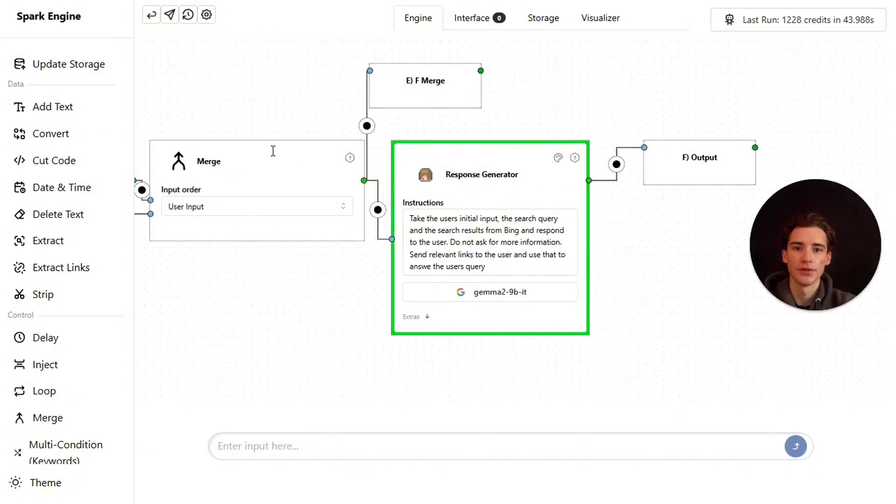
- Show the "E) F Merge" output and highlight the user input, the generated search query #1 and its results label
click(195, 282)
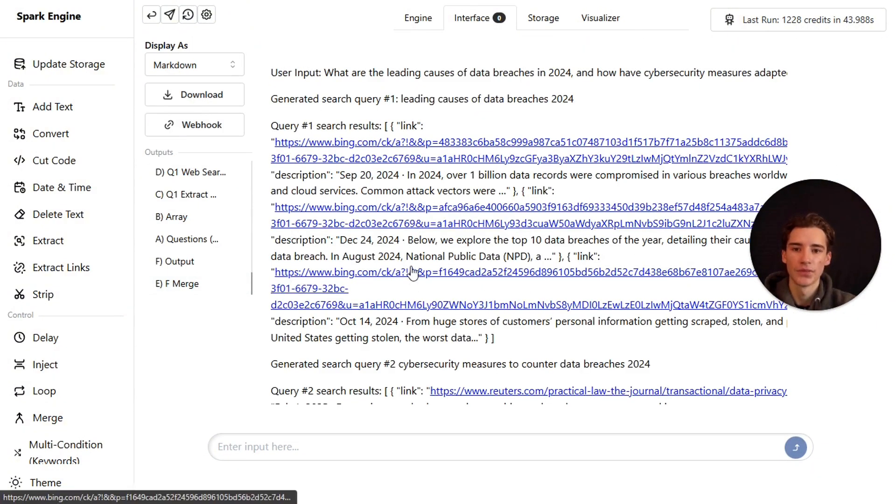
scroll(422, 198, down, 3)
scroll(424, 205, up, 3)
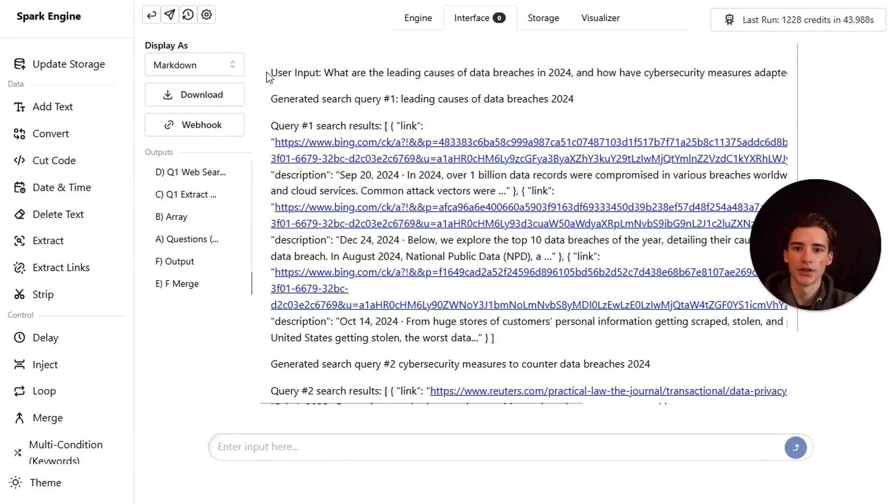
drag(267, 72, 753, 73)
click(487, 116)
drag(271, 99, 563, 97)
scroll(286, 86, down, 1)
drag(271, 90, 388, 89)
click(451, 316)
- Highlight the generated search query #2 line in the merged output
scroll(414, 295, down, 1)
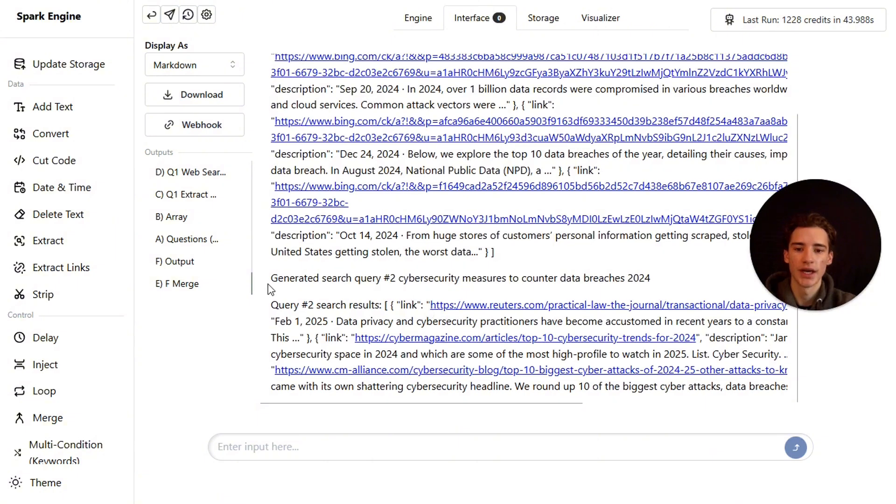
drag(272, 290, 521, 279)
click(541, 283)
drag(369, 281, 583, 280)
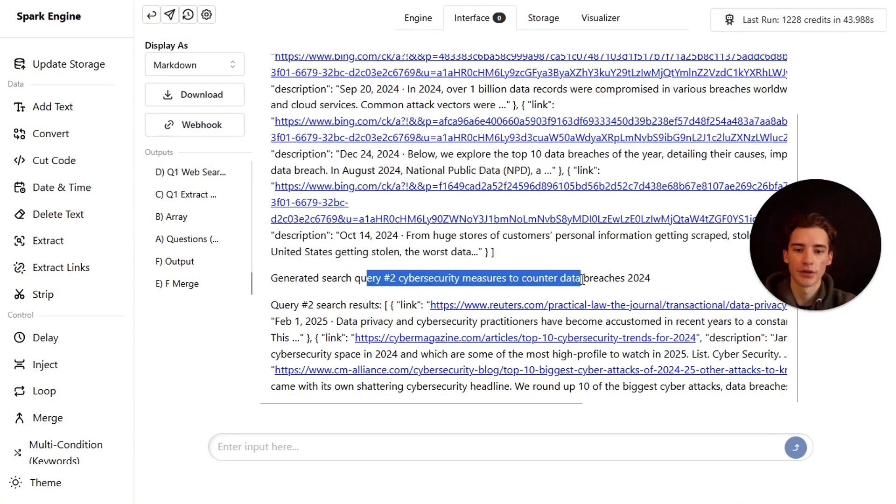
- Show the "F) Output" response and highlight the generated answer about data breaches
drag(368, 317, 362, 318)
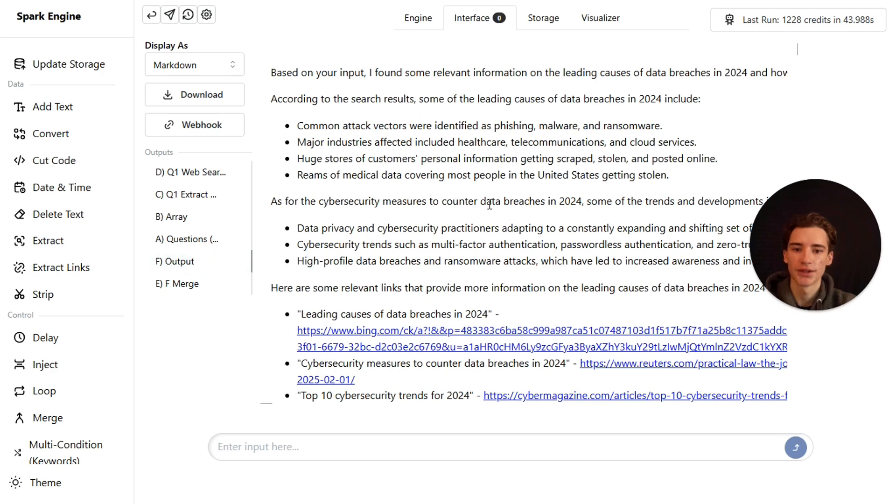
scroll(488, 203, down, 1)
scroll(488, 203, up, 1)
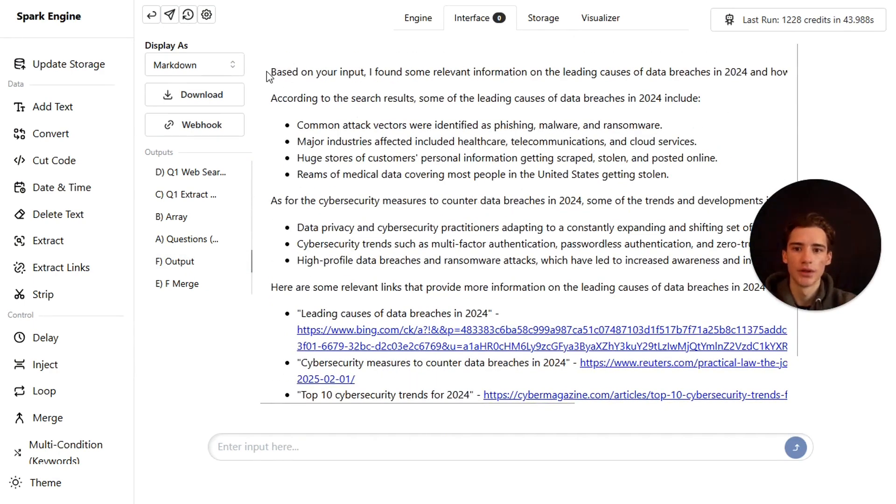
drag(271, 72, 645, 291)
click(607, 203)
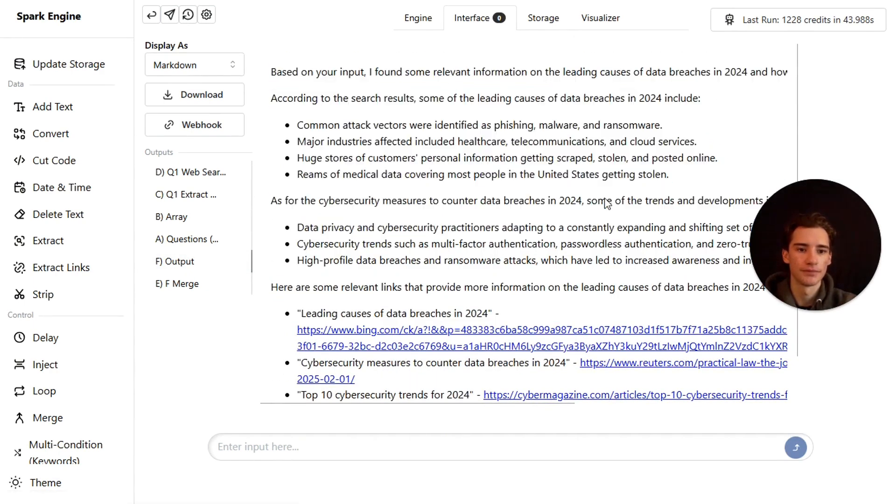
- Return to the workflow canvas and show an overview from the search branches through to the final output
click(417, 18)
scroll(627, 95, down, 5)
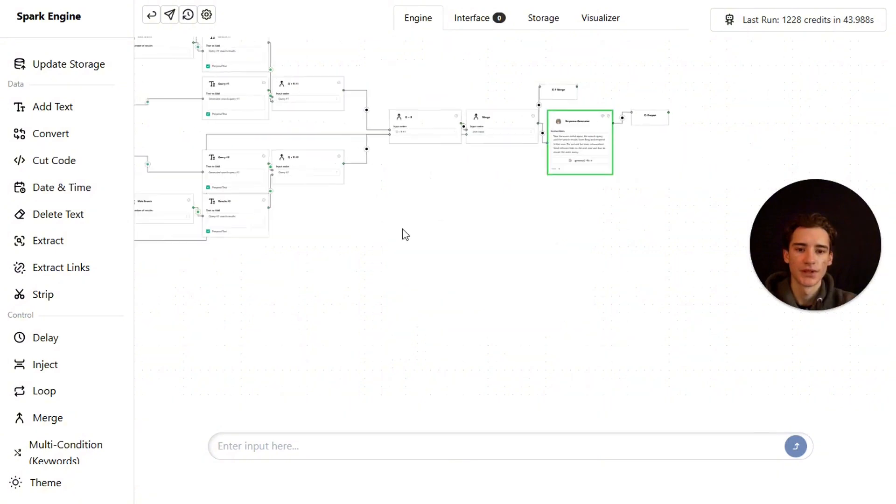
drag(405, 234, 463, 239)
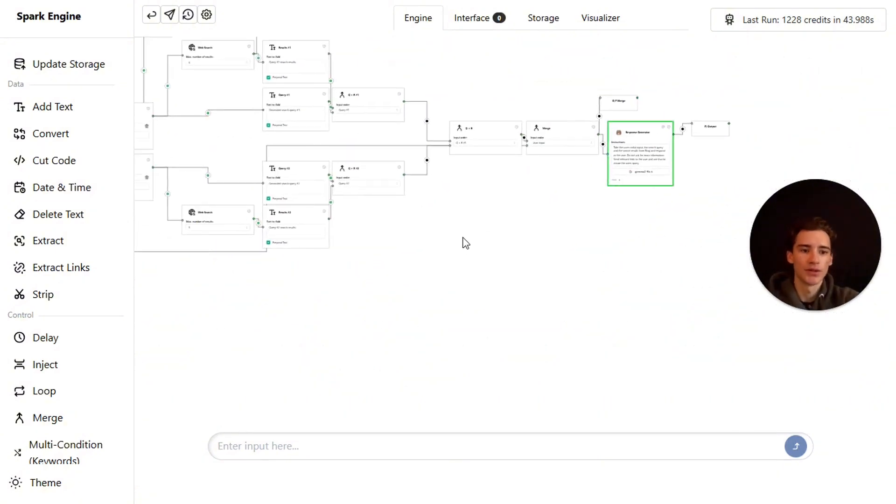